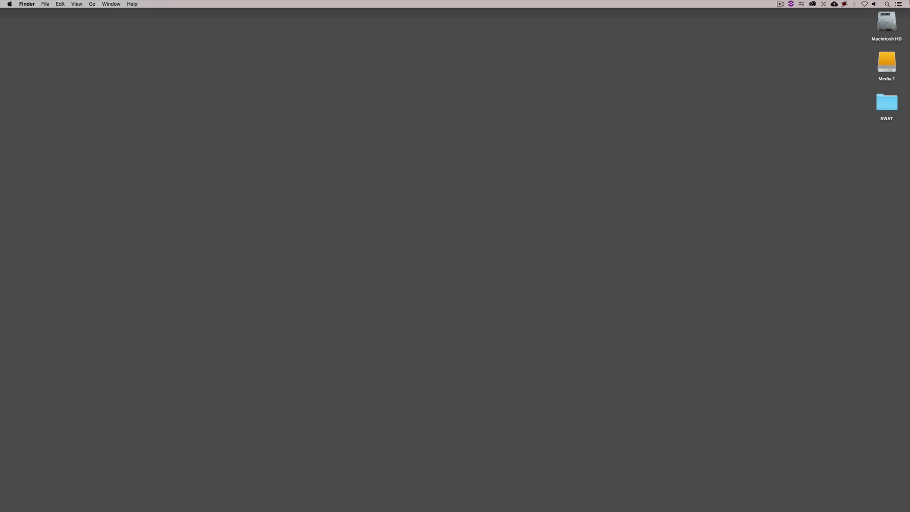
Switch to SCRATCH VR, create a project named "Introduction to VR" and enter it.
key("super+Tab")
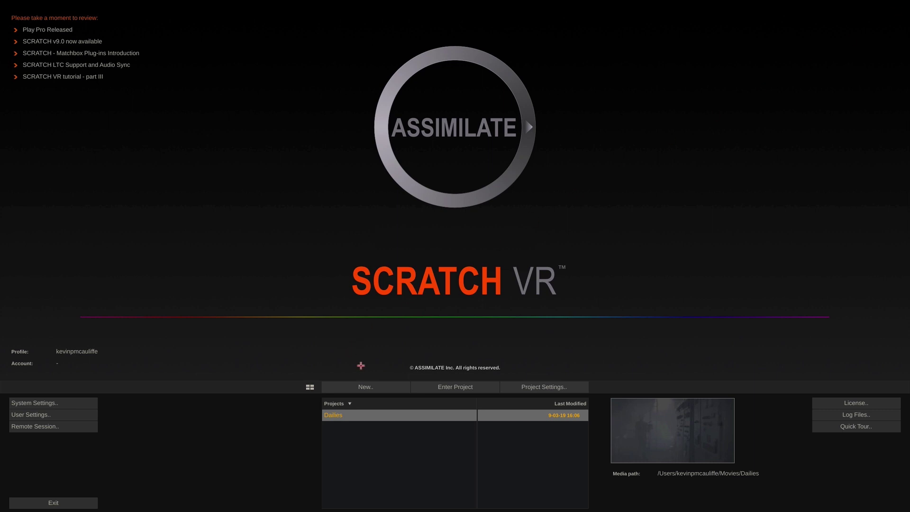
left_click(348, 387)
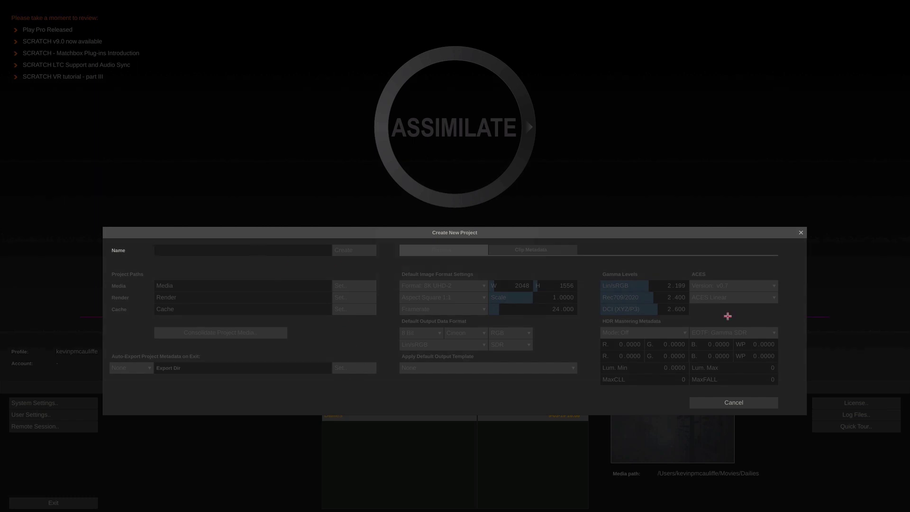
type("Introduction to VR")
left_click(348, 251)
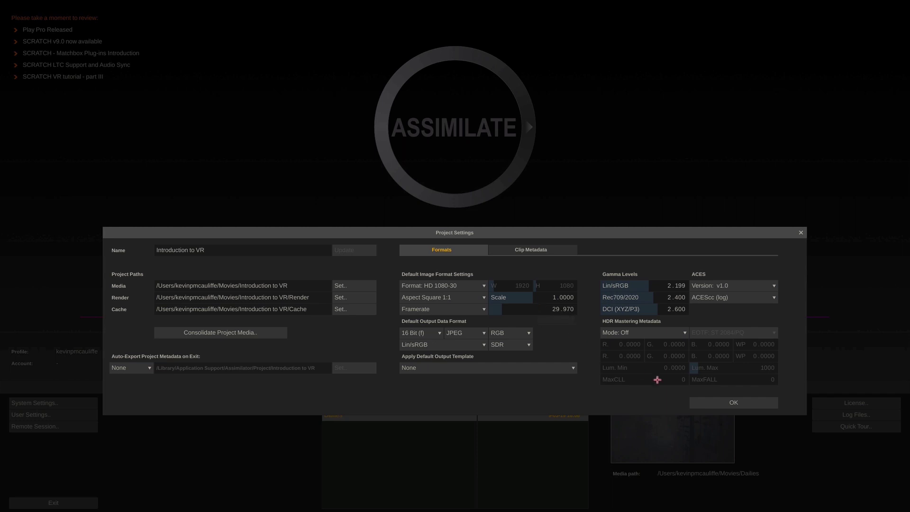
left_click(725, 403)
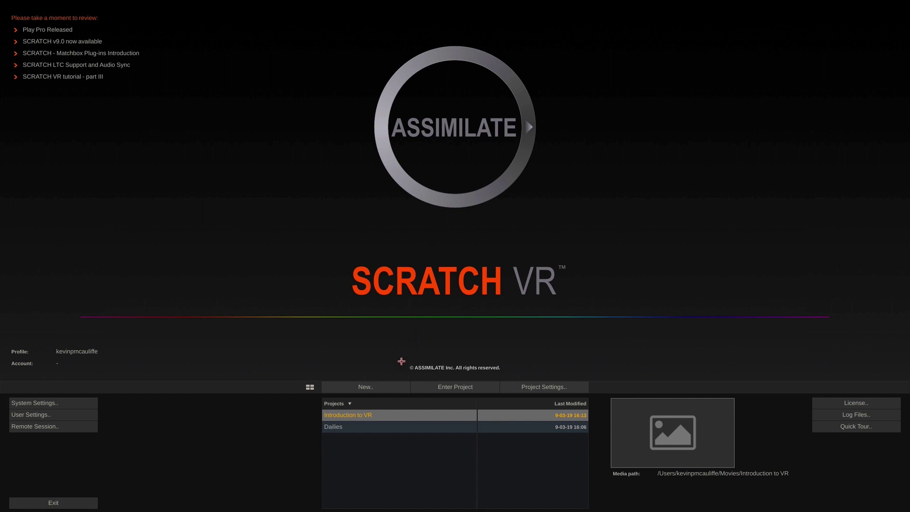
left_click(432, 389)
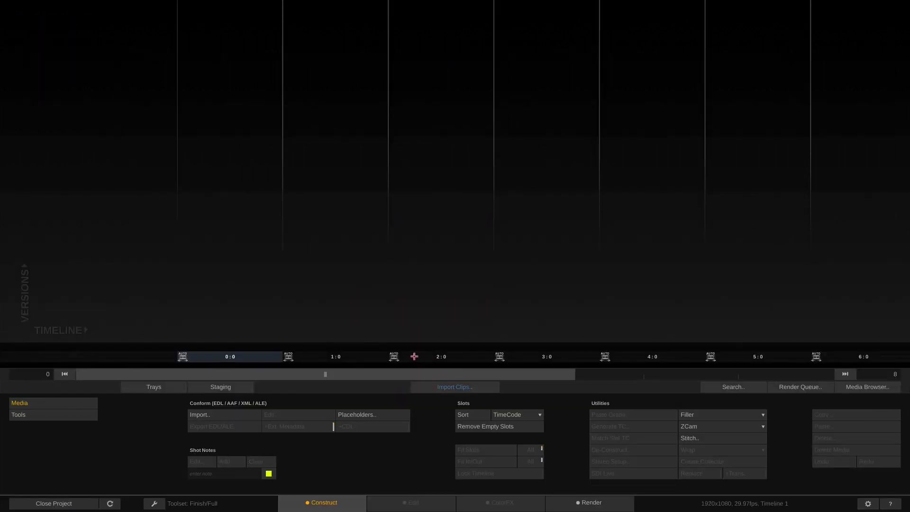
Import all the clips from SWAT00000000_V1-0001.mov through SWAT00001187_V1-0013.mov in the Desktop's SWAT folder.
left_click(427, 386)
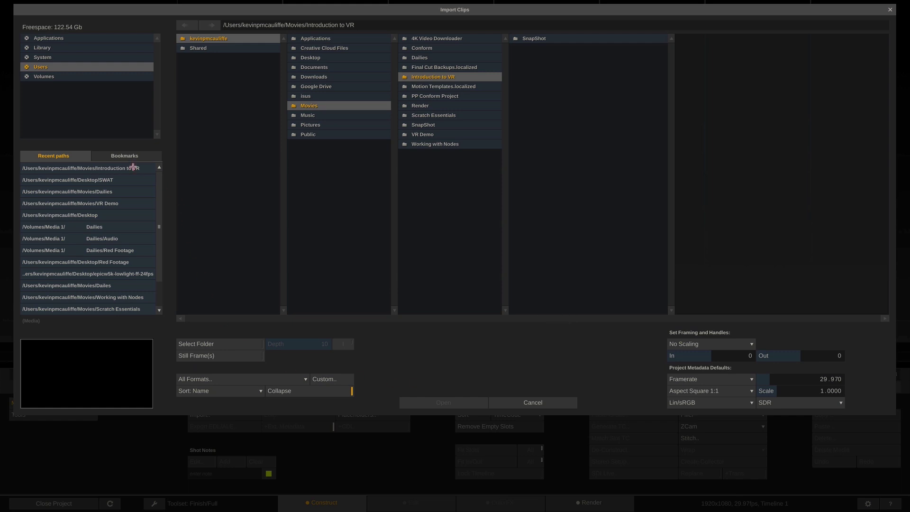
left_click(113, 156)
left_click(46, 239)
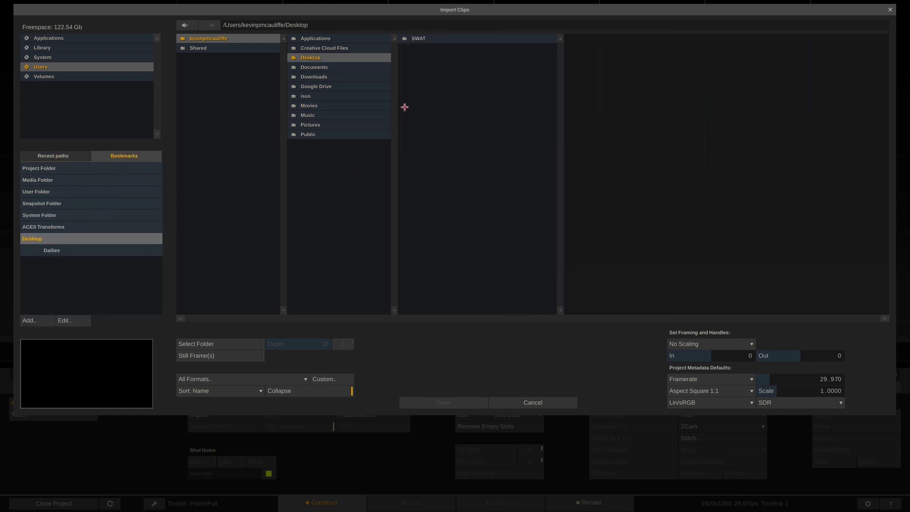
left_click(443, 38)
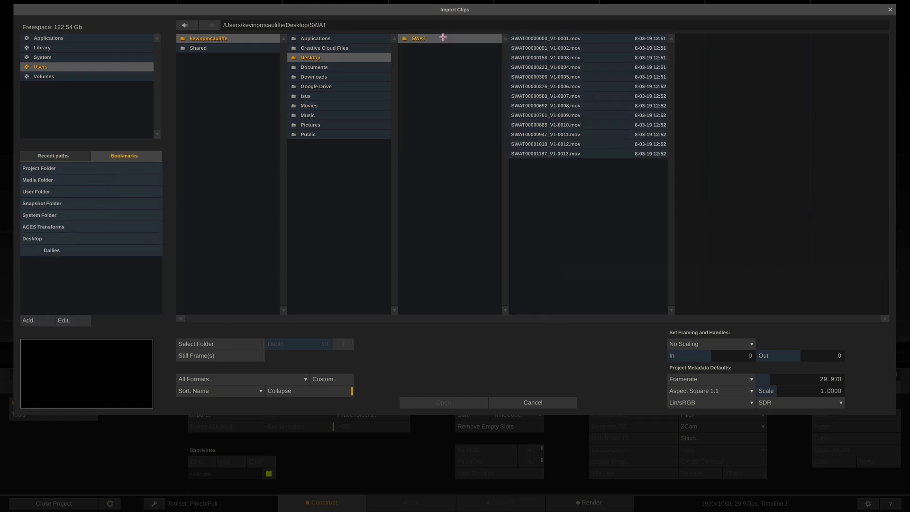
left_click(543, 39)
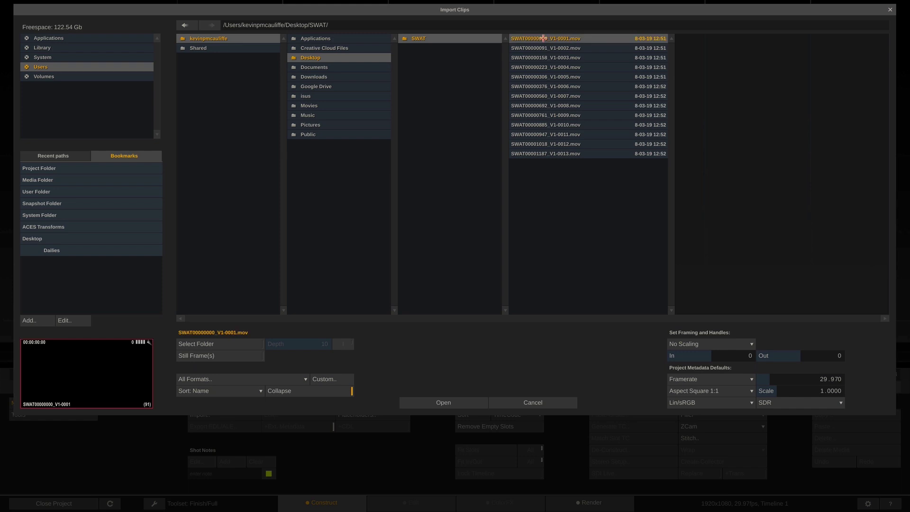
left_click(550, 153, "shift")
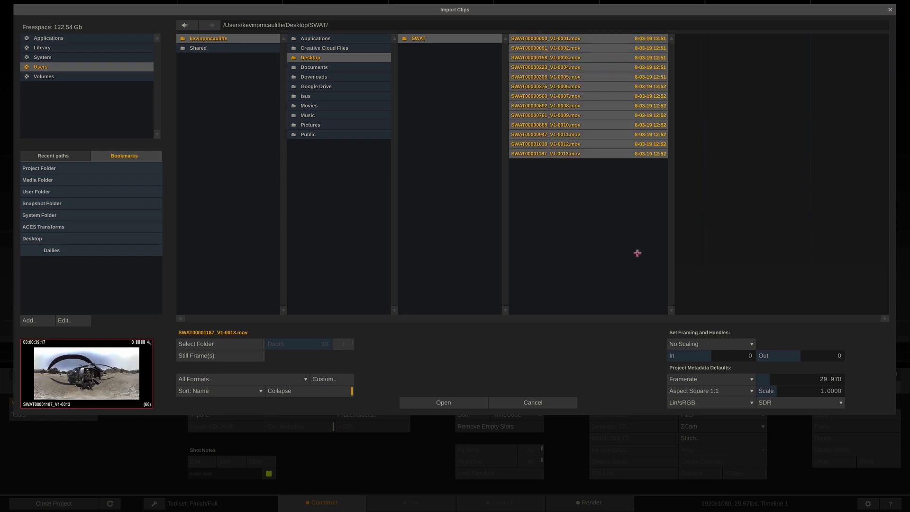
left_click(441, 398)
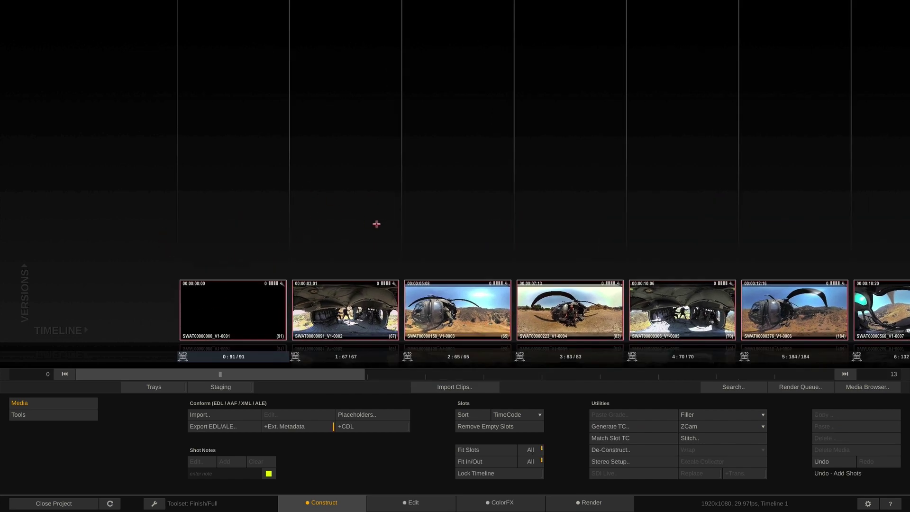
Show frame 332 of the edit timeline with the PanZoom overlay closed, and try toggling the 360 view.
left_click(402, 499)
left_click_drag(243, 446, 255, 446)
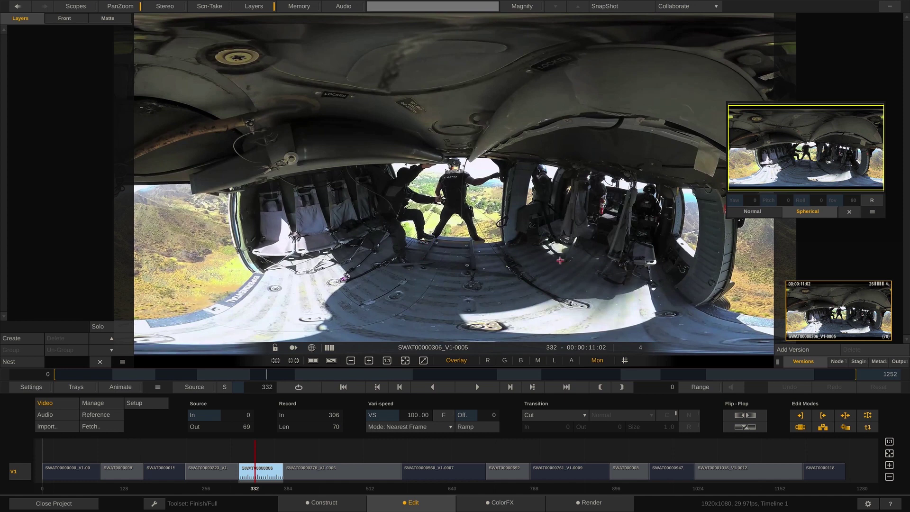
left_click(848, 212)
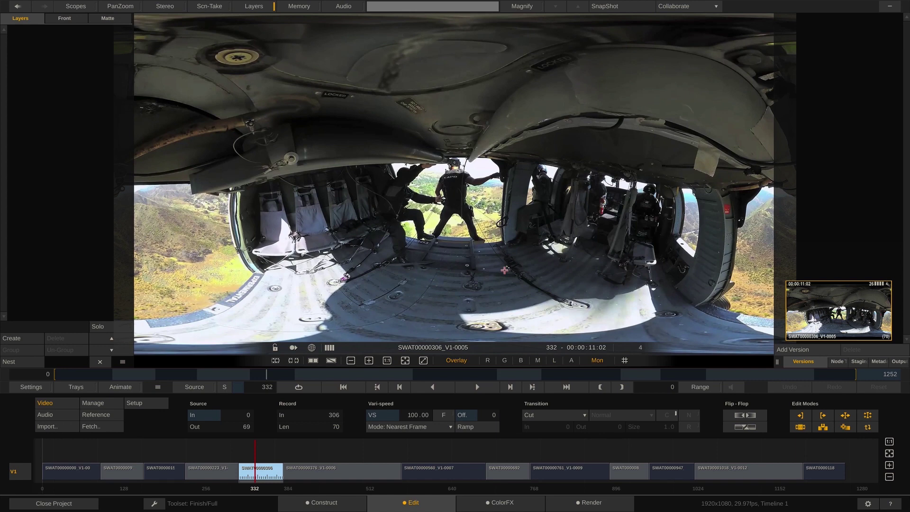
left_click(311, 348)
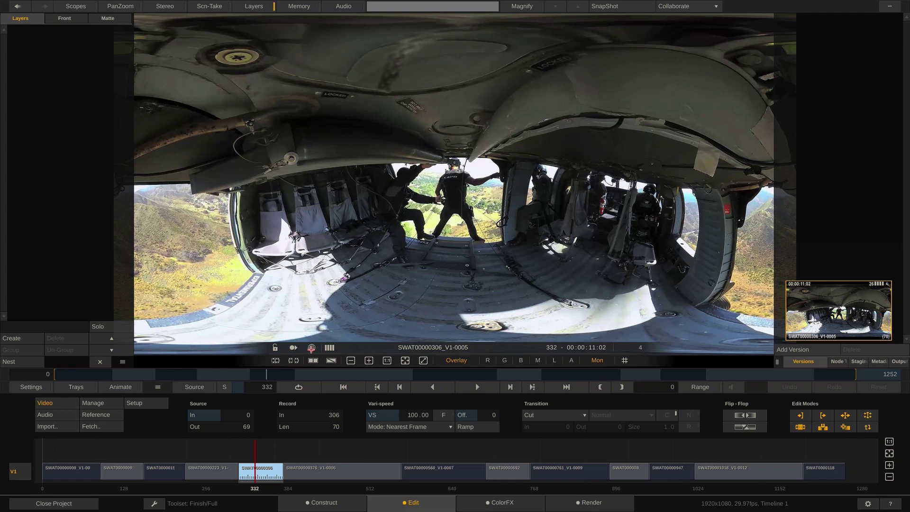
Set the projection of all SWAT clips in the Media Browser to Equirectangular 360 with Mono stereo mode.
left_click(331, 503)
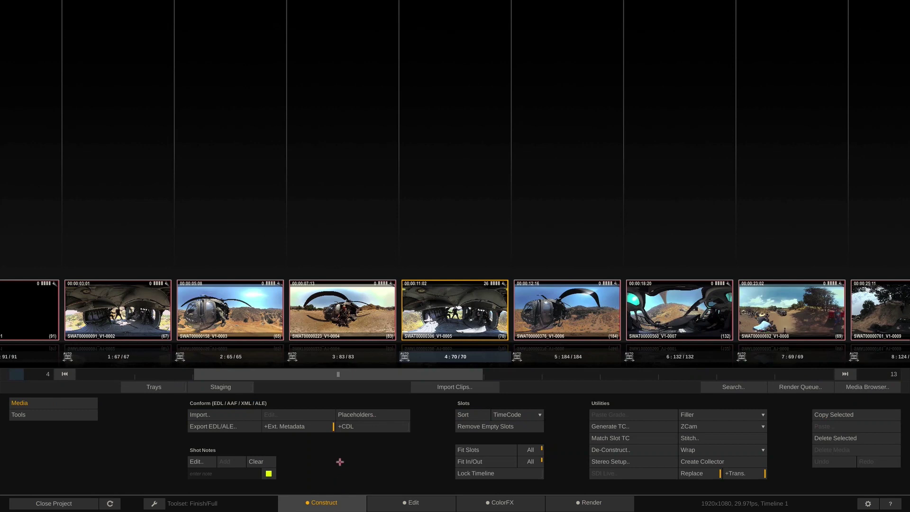
left_click(856, 386)
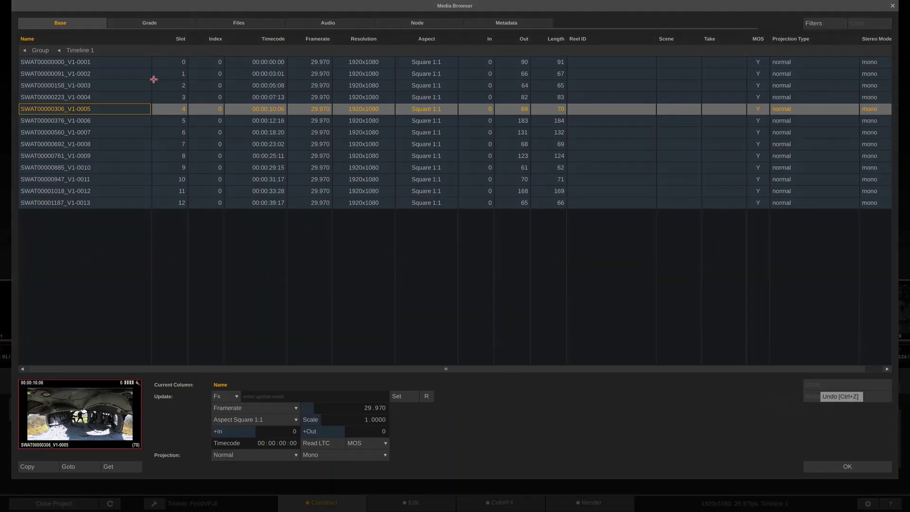
left_click(112, 62)
left_click(110, 202, "shift")
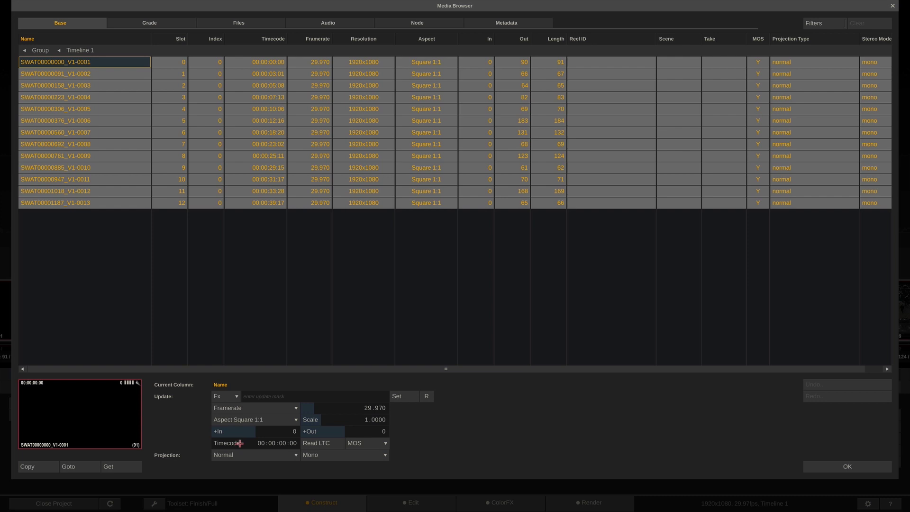
left_click(253, 455)
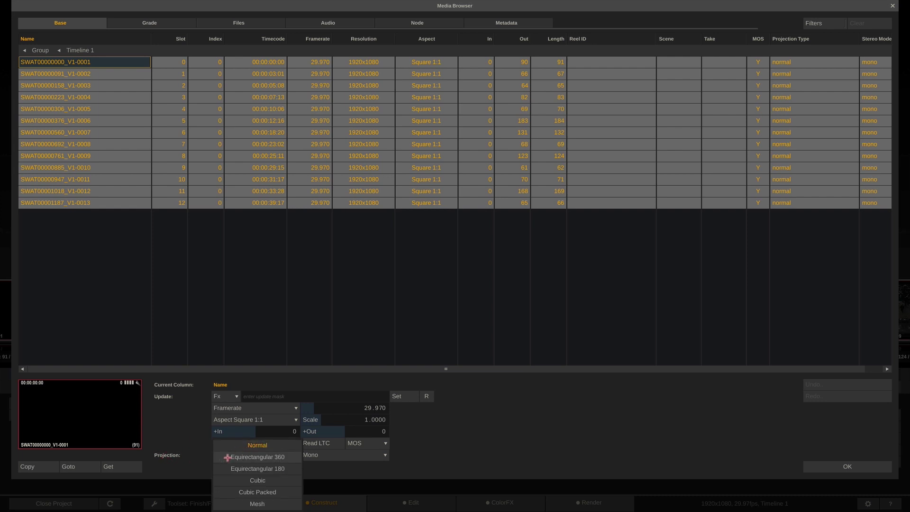
left_click(264, 457)
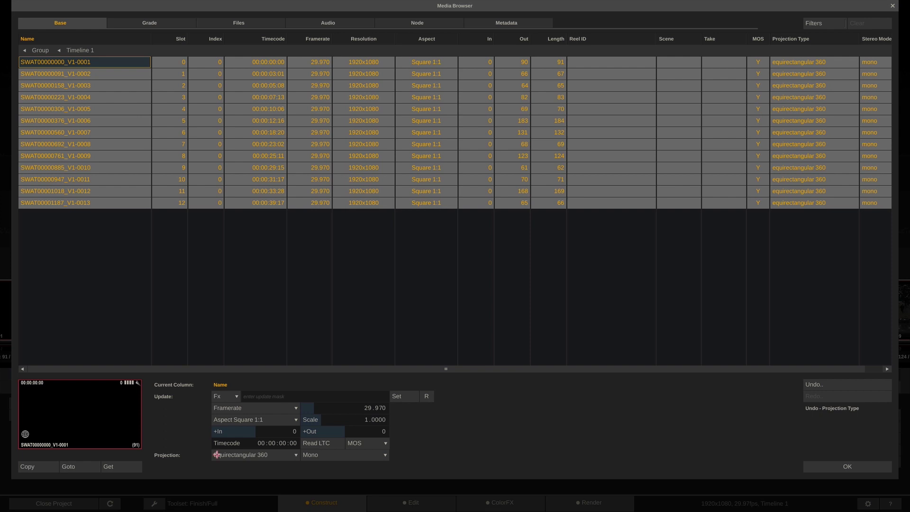
left_click(360, 455)
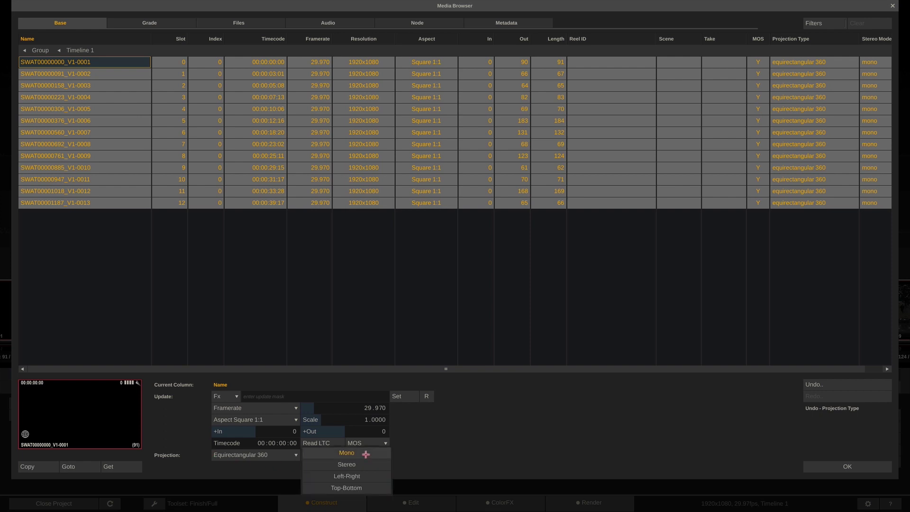
left_click(366, 454)
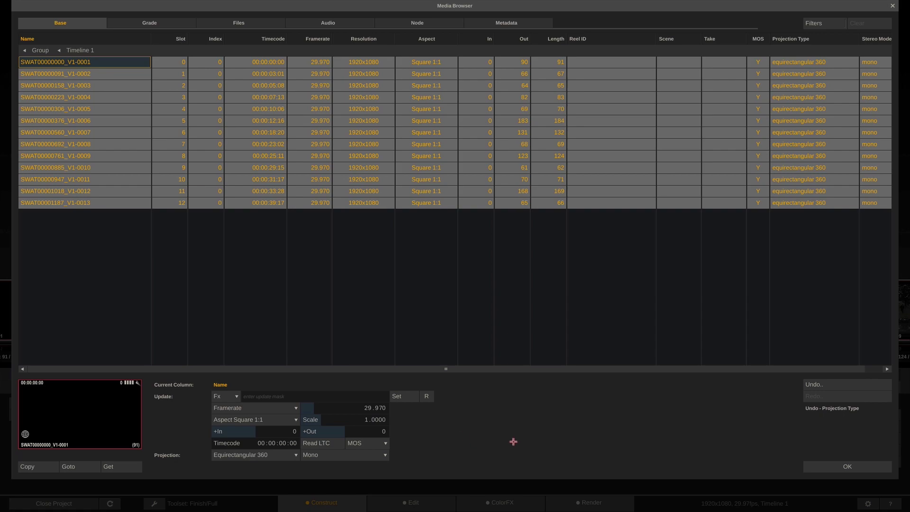
left_click(839, 466)
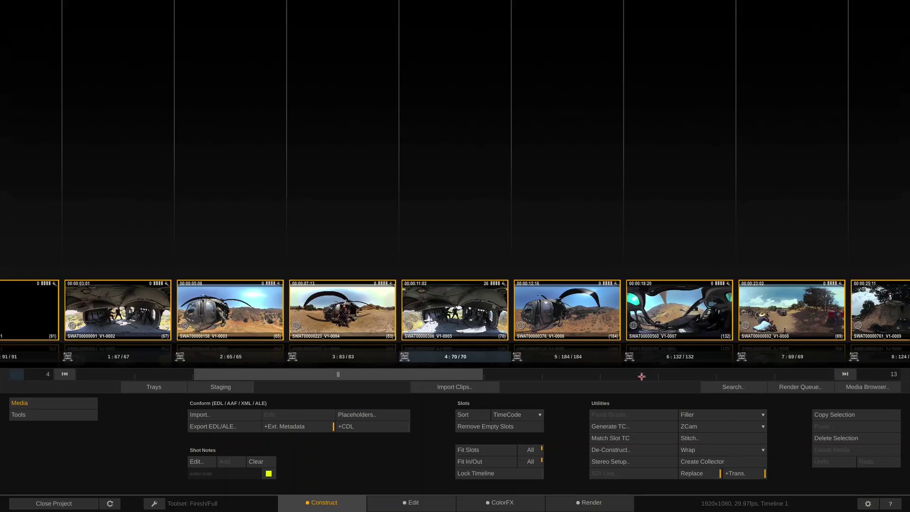
Enable the 360 view for the timeline in Edit and look around inside the helicopter cabin shot.
left_click_drag(237, 374, 91, 374)
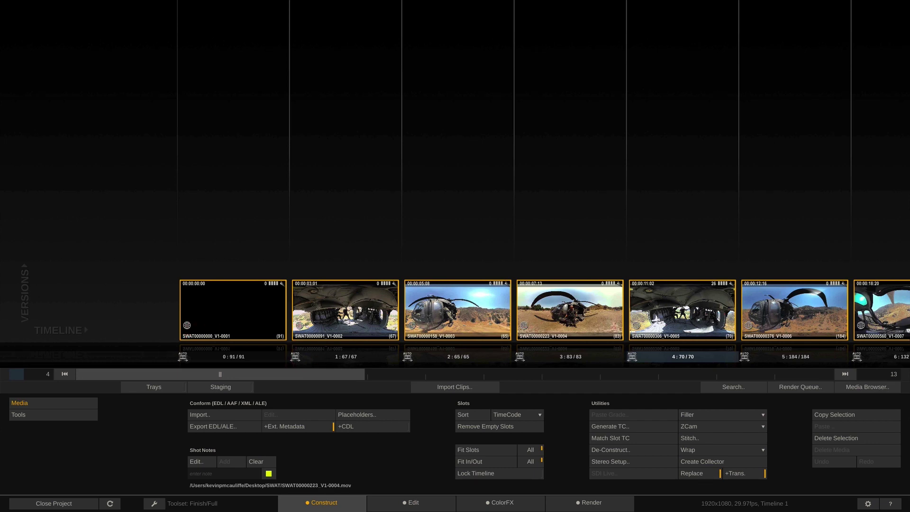
left_click_drag(283, 374, 160, 365)
left_click(410, 503)
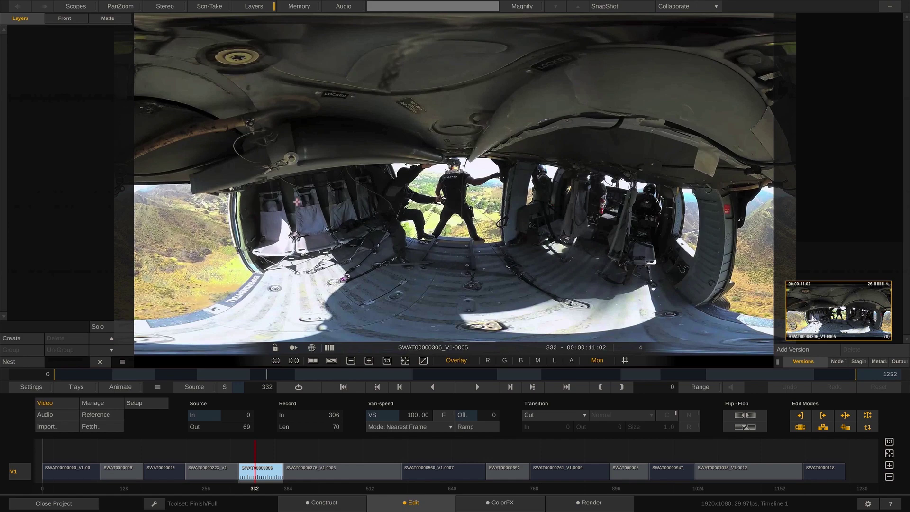
left_click(311, 347)
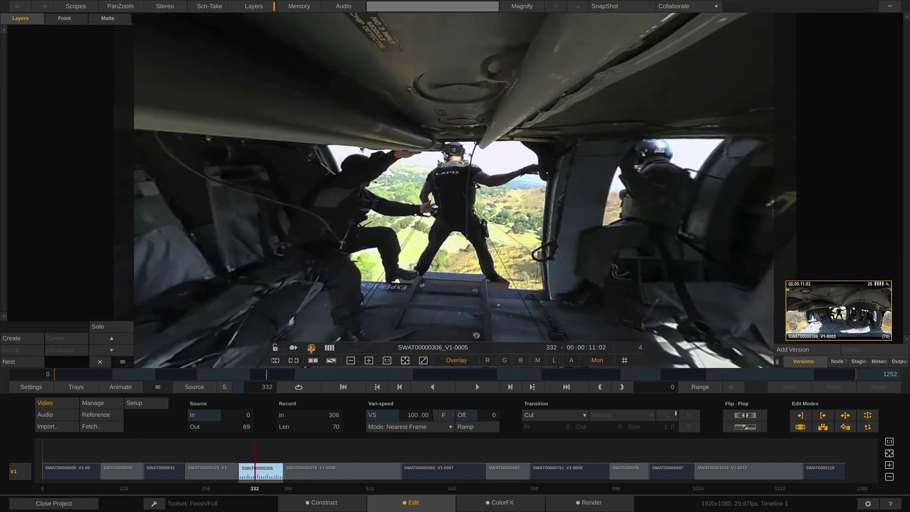
left_click_drag(423, 230, 277, 204)
Play the timeline while looking around in the 360 view, and move the playhead to frame 1207 in the last clip.
key("space")
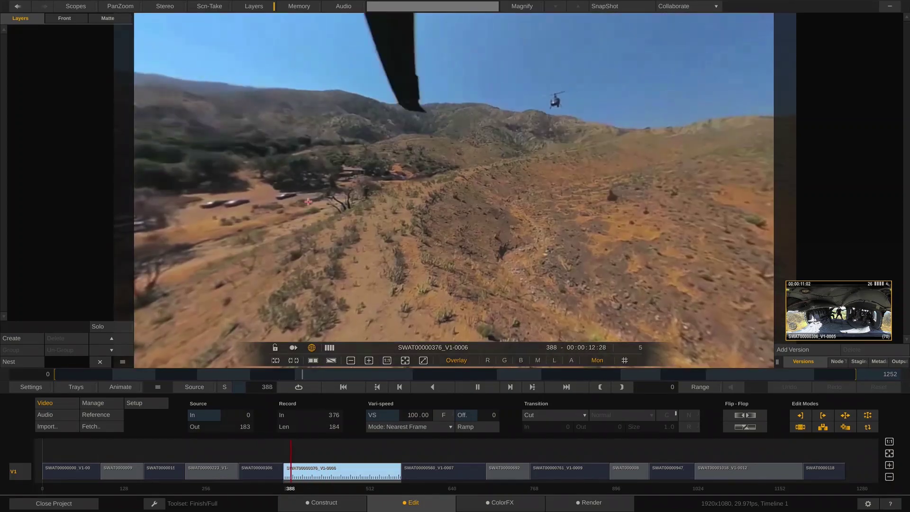
left_click_drag(305, 201, 512, 197)
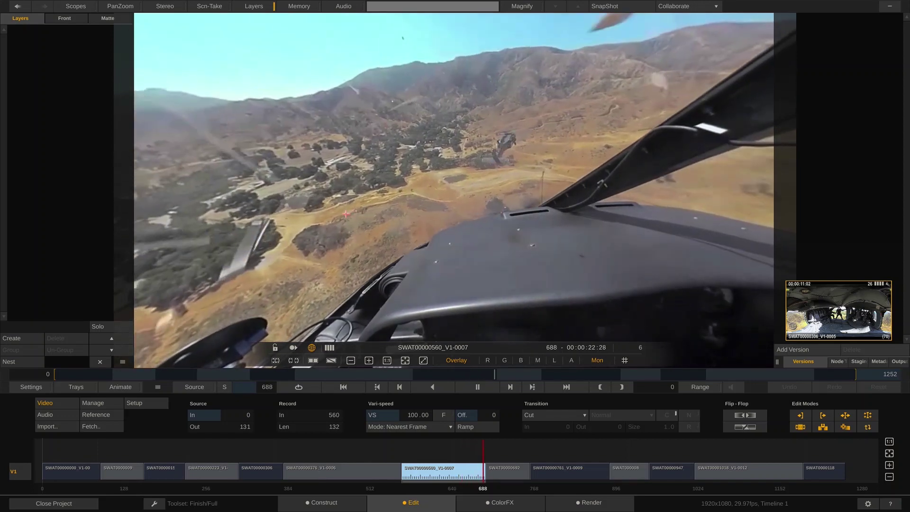
key("space")
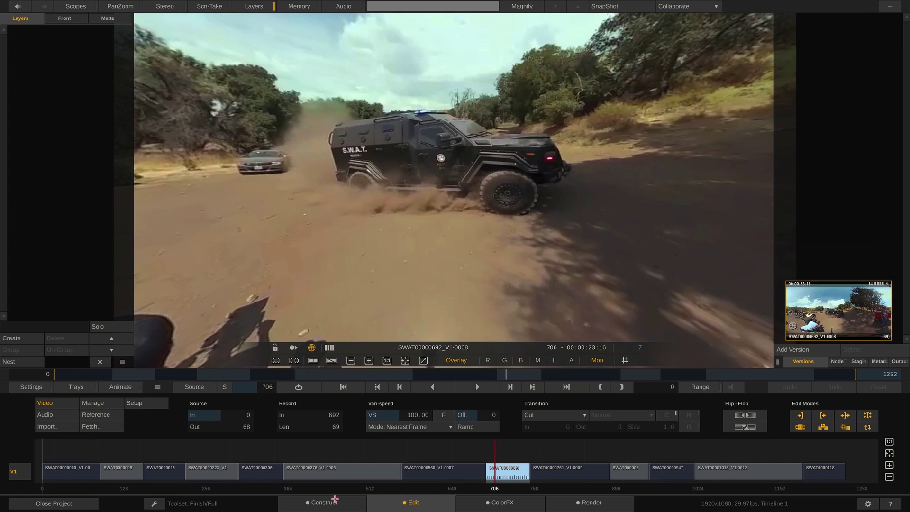
left_click_drag(490, 455, 815, 442)
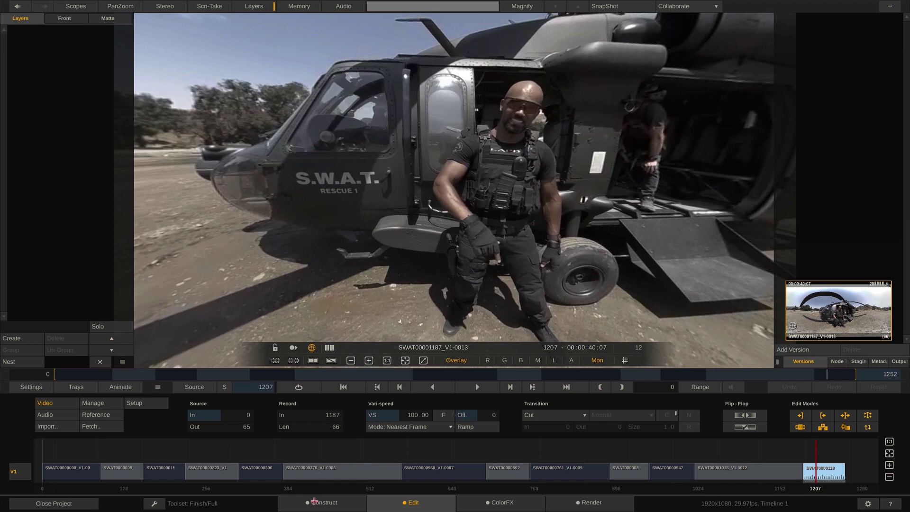
Delete every timeline clip except SWAT00001187_V1-0013 in Construct and remove the empty slots.
left_click(329, 504)
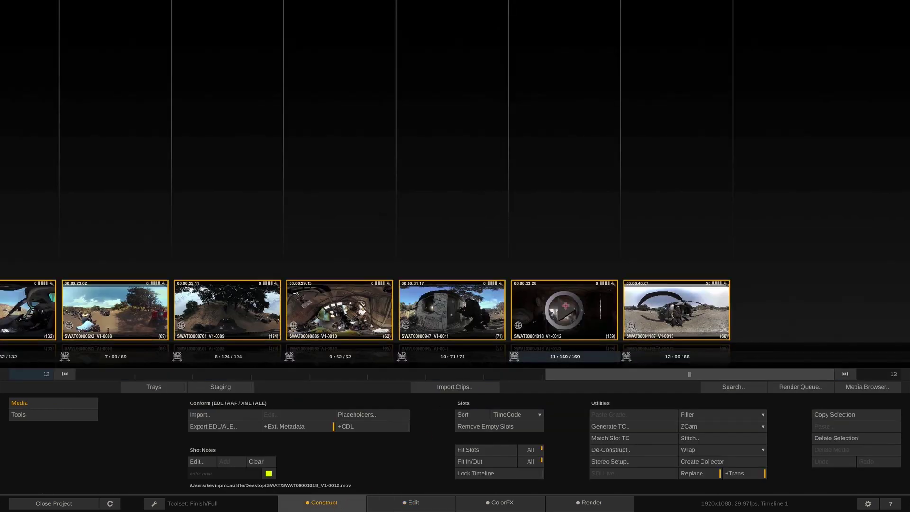
key("Delete")
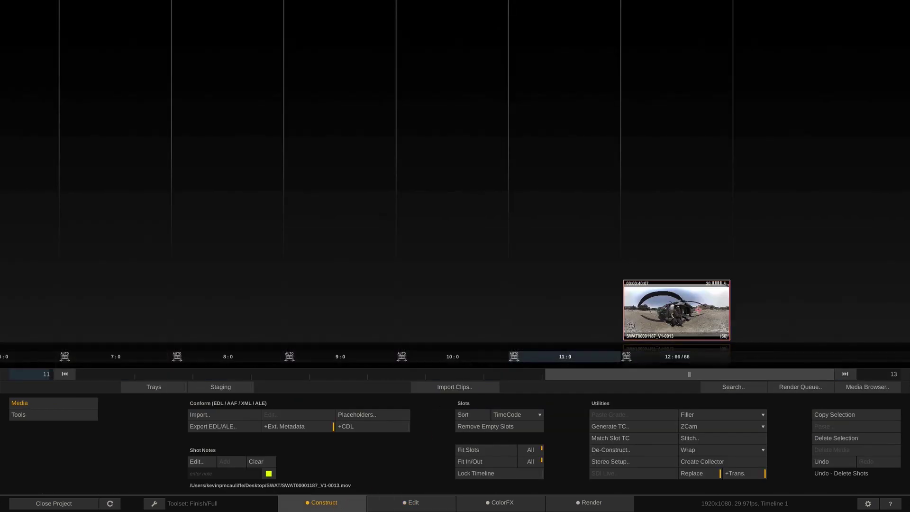
right_click(568, 308)
left_click(489, 421)
left_click(469, 428)
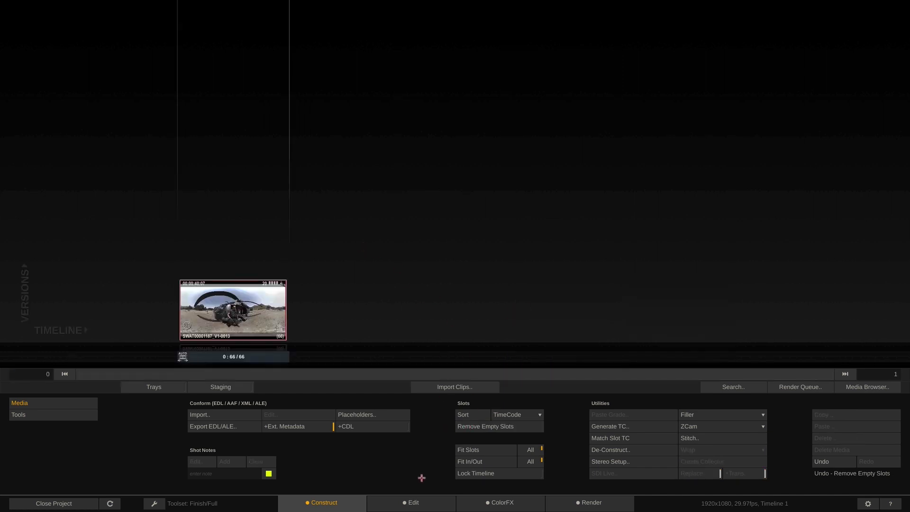
Examine the ground beneath the camera in the remaining clip's 360 view in Edit.
left_click(412, 503)
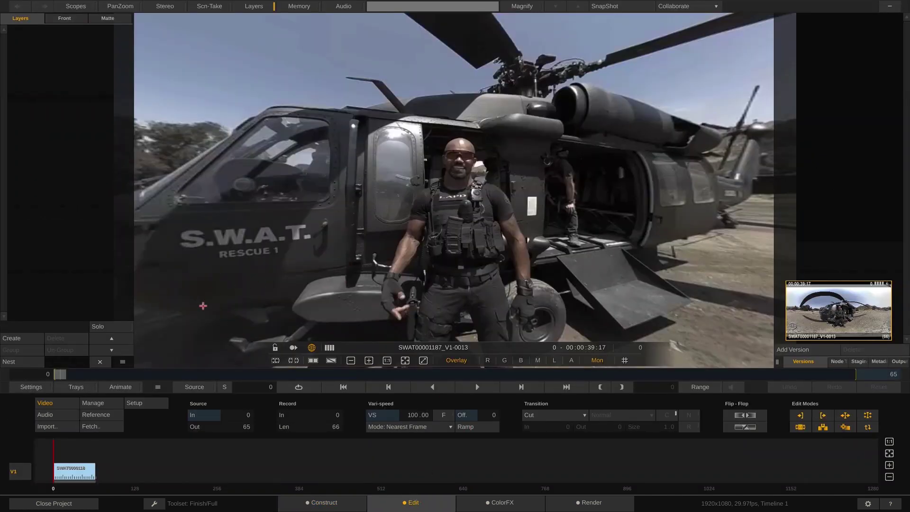
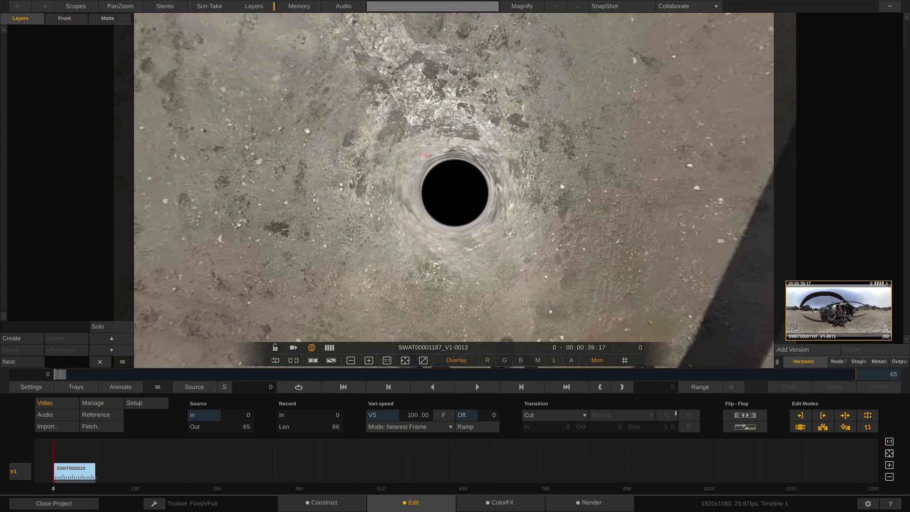
left_click_drag(464, 200, 473, 143)
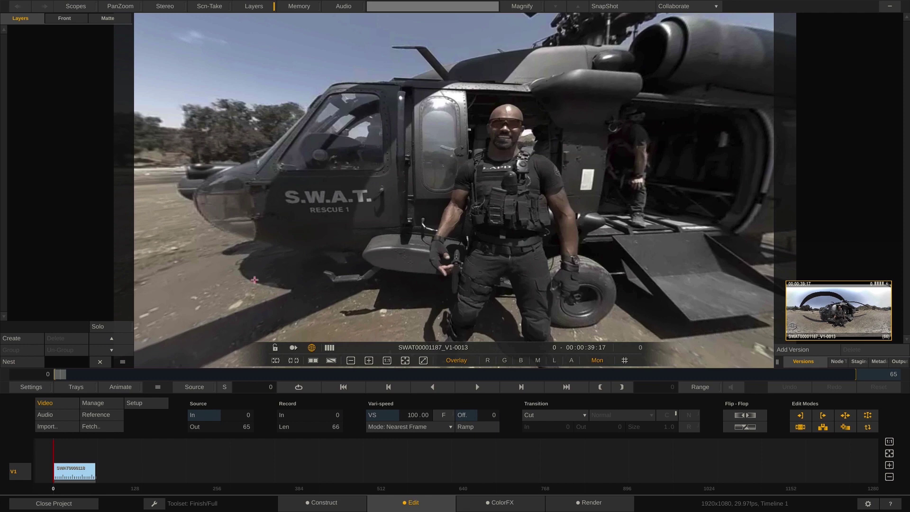
Grade the clip numerically in ColorFX with master Lift -2.849, master Gamma 1.065 and master Gain 3.489.
left_click(501, 501)
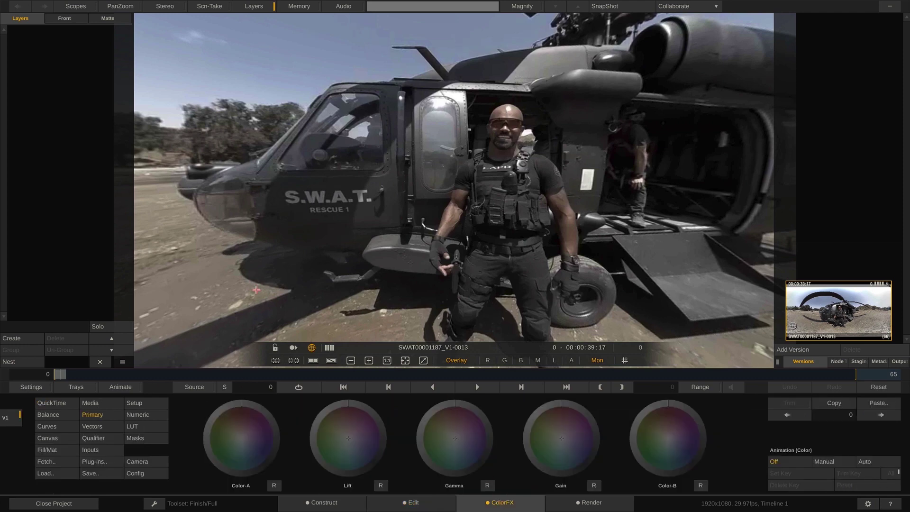
left_click(139, 415)
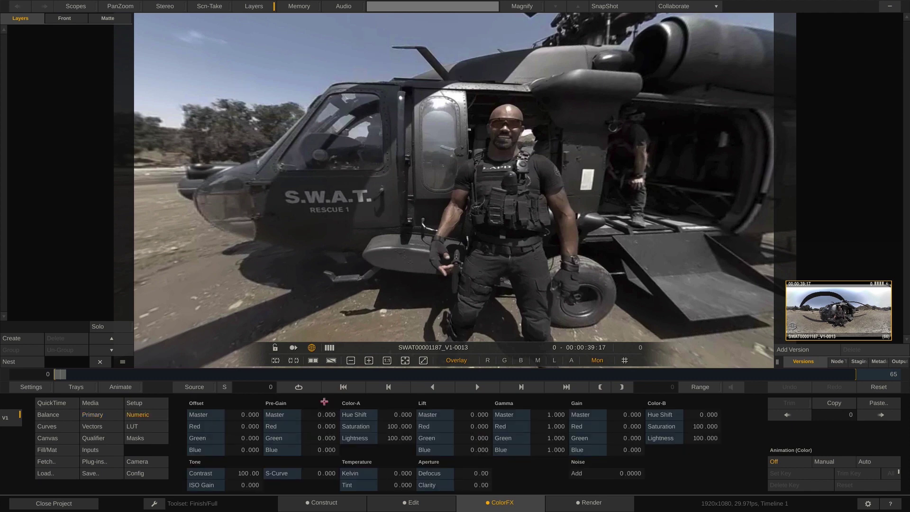
left_click_drag(476, 406, 480, 410)
left_click_drag(557, 415, 557, 414)
left_click_drag(621, 420, 629, 415)
left_click(702, 415)
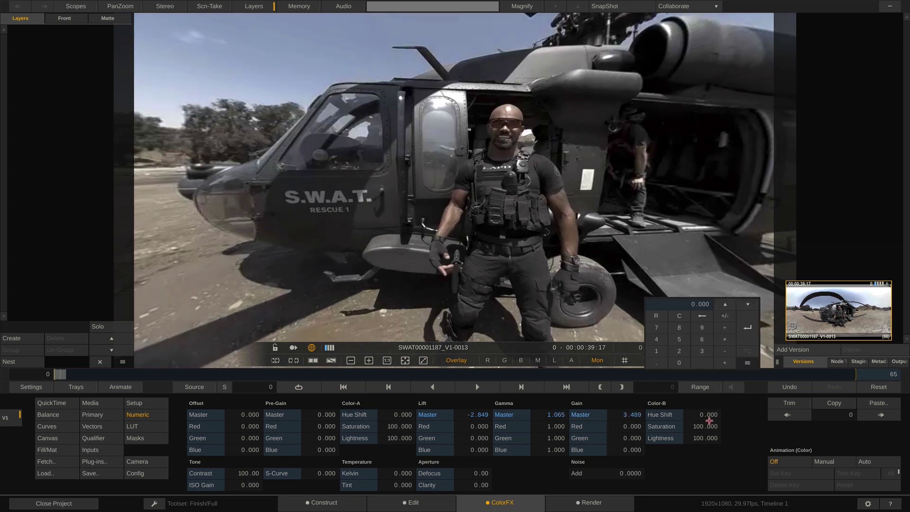
type("100")
key("Return")
key("ctrl+z")
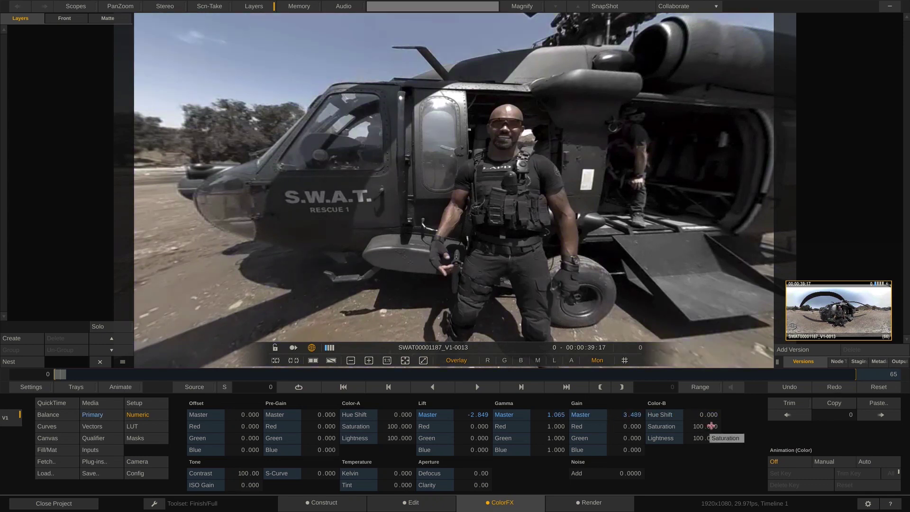
Raise the Color-B saturation to 158.248 and lower the blue Offset in the Balance controls to -12.23.
left_click_drag(706, 427, 702, 427)
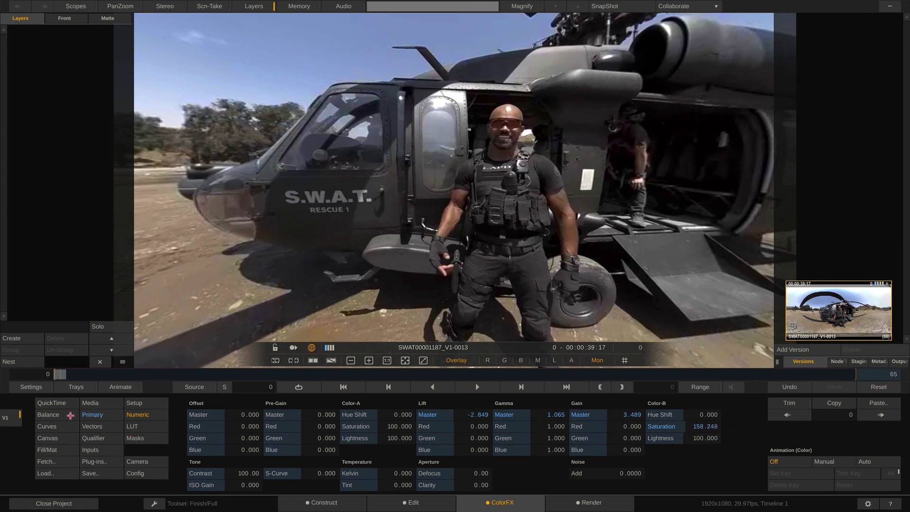
left_click(54, 415)
left_click_drag(275, 445, 276, 446)
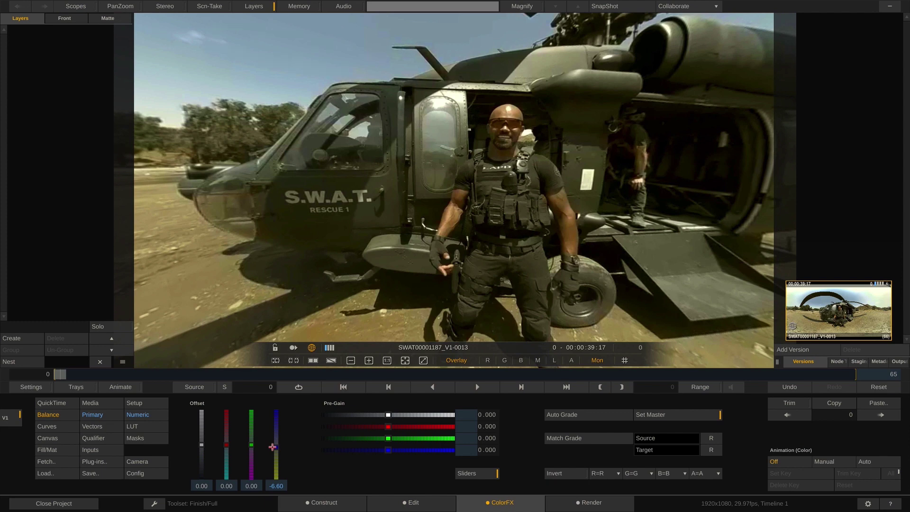
left_click_drag(272, 446, 259, 448)
Look around the graded shot in the 360 view, from the sky overhead down to the ground by the helicopter.
left_click_drag(500, 320, 464, 322)
left_click_drag(477, 165, 467, 233)
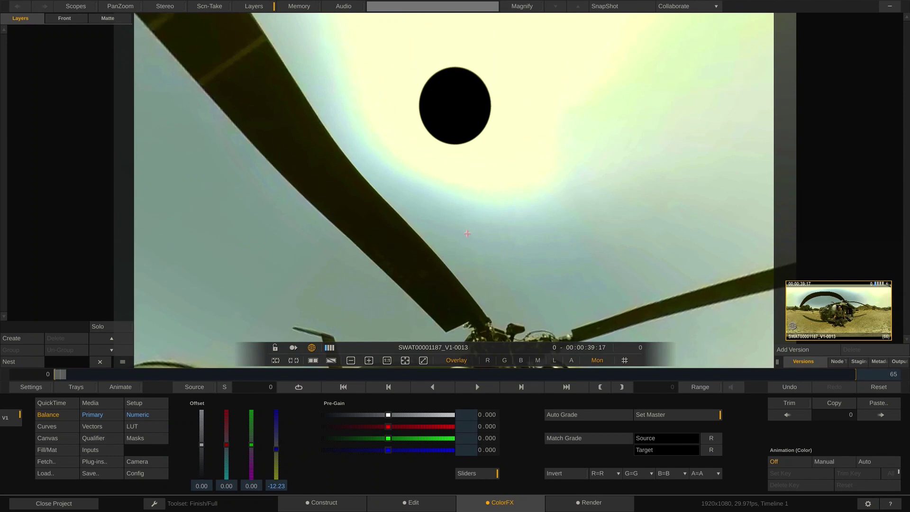
left_click_drag(467, 234, 516, 148)
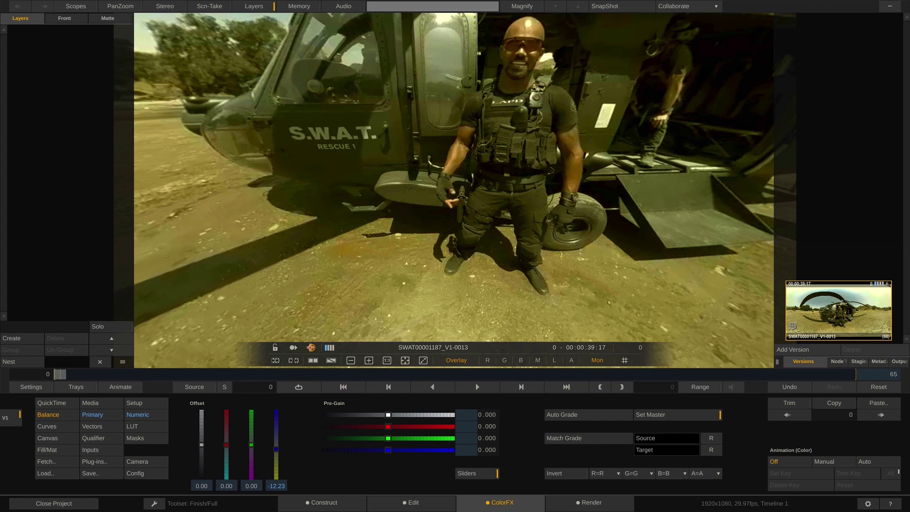
Turn off the 360 view so the whole flat equirectangular frame is shown.
left_click(311, 347)
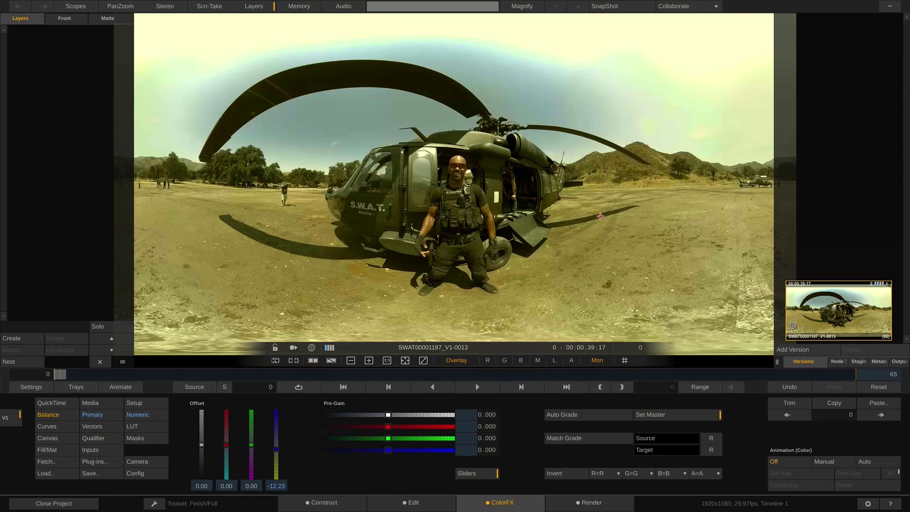
scroll(487, 247, "down", 2)
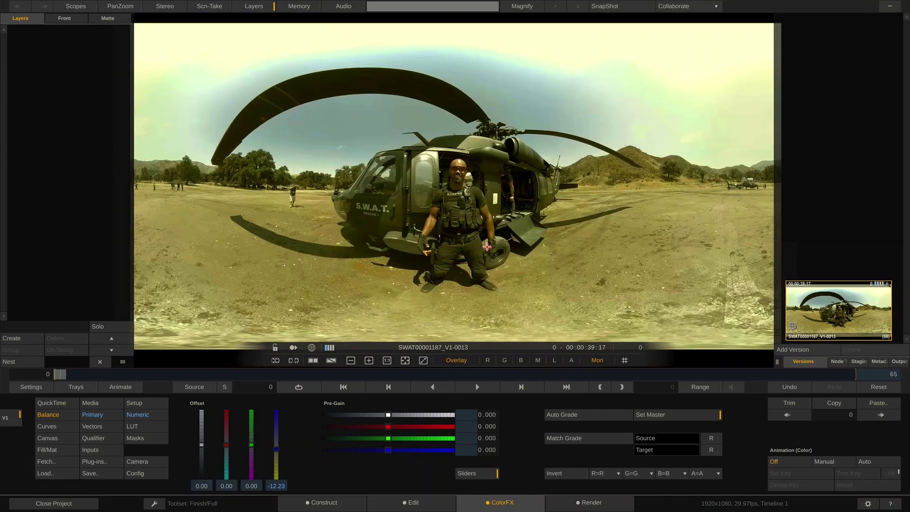
scroll(487, 247, "down", 1)
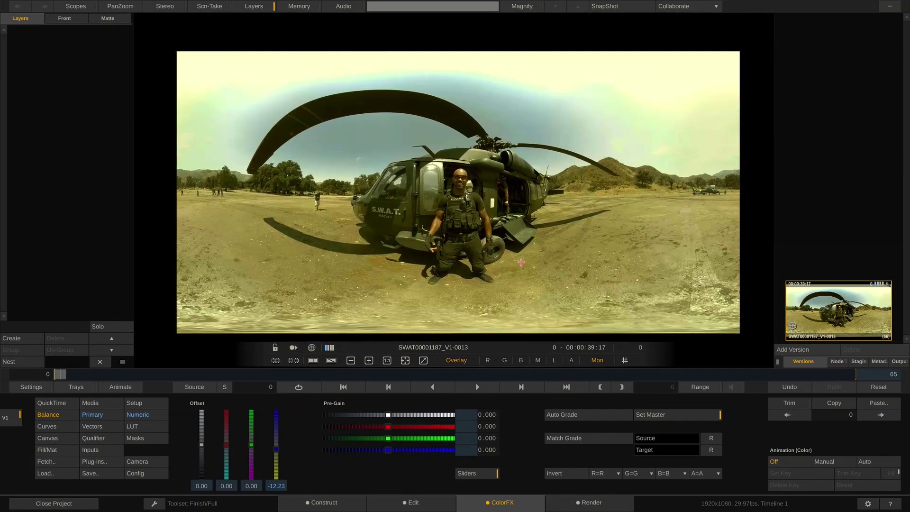
left_click_drag(521, 262, 515, 240)
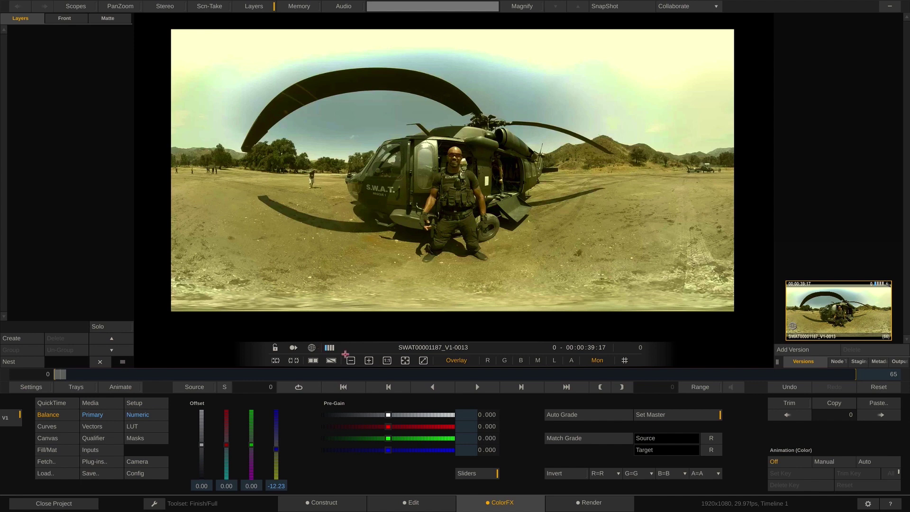
Apply the VR Transformer plug-in as a node on the clip and set its conversion to Equirectangular -> Cubic.
left_click(94, 461)
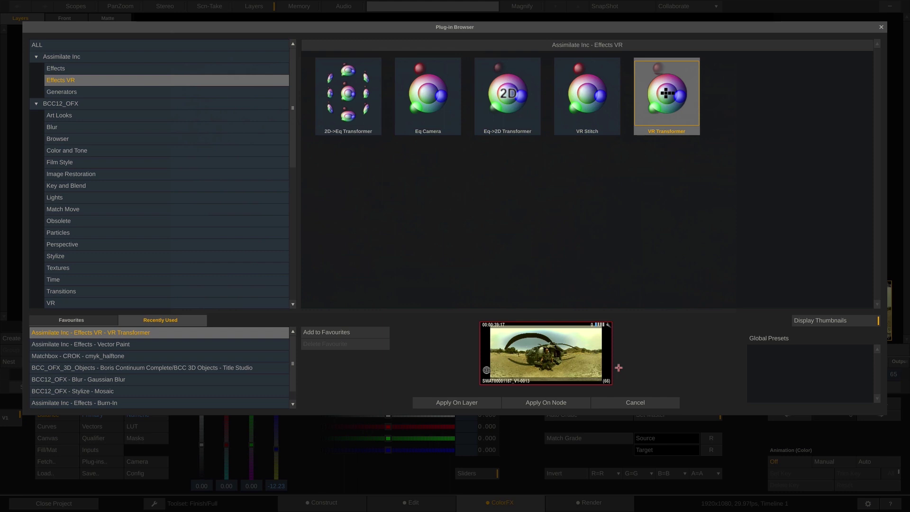
left_click(531, 402)
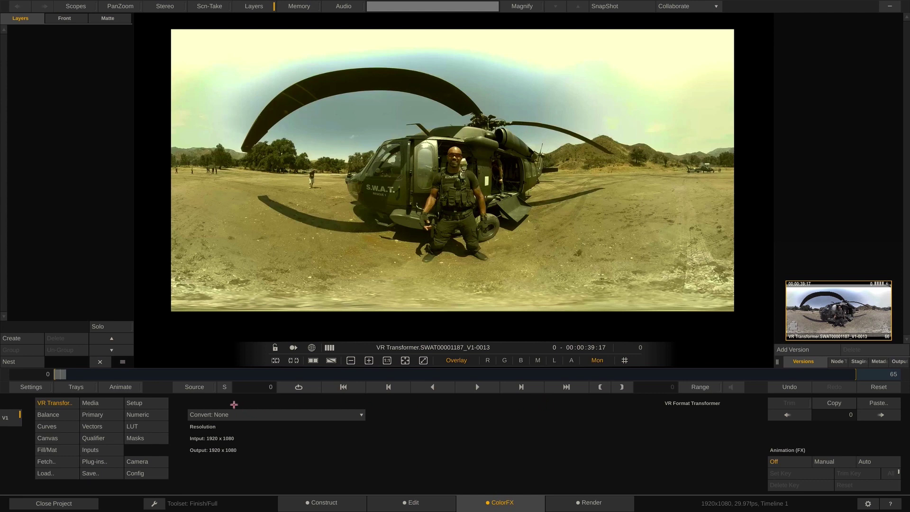
left_click(254, 416)
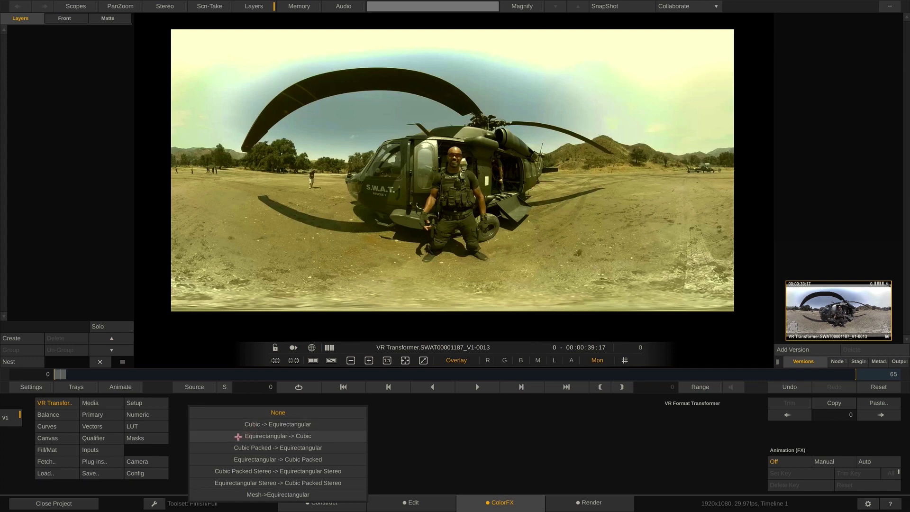
left_click(275, 436)
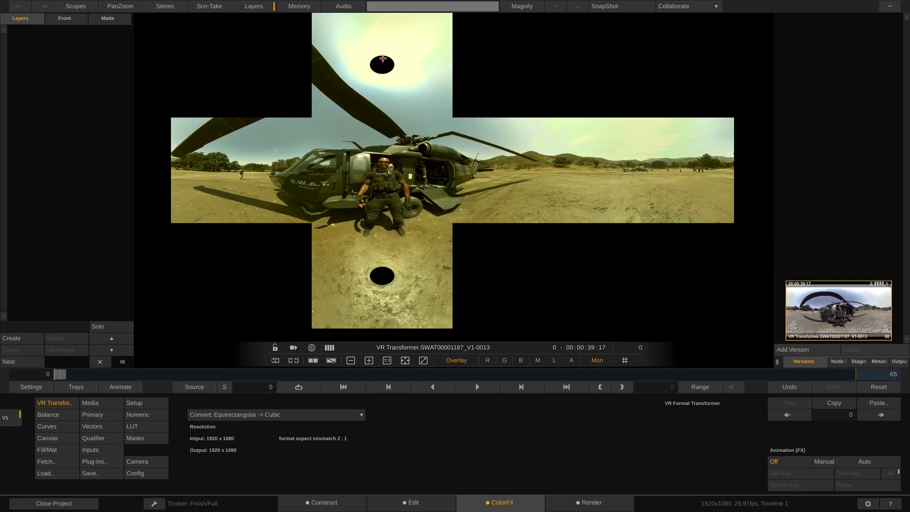
Add the Assimilate Vector Paint effect as a node on top of the VR Transformer output.
left_click(101, 460)
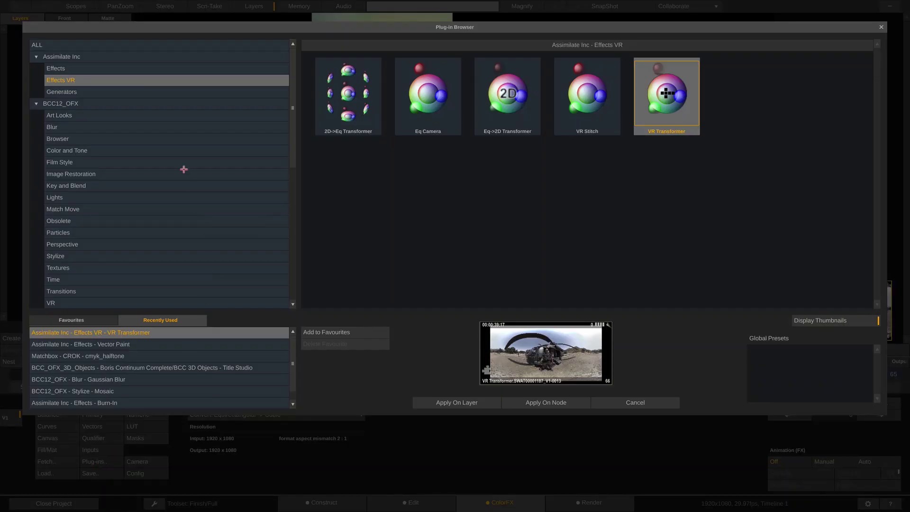
left_click(77, 68)
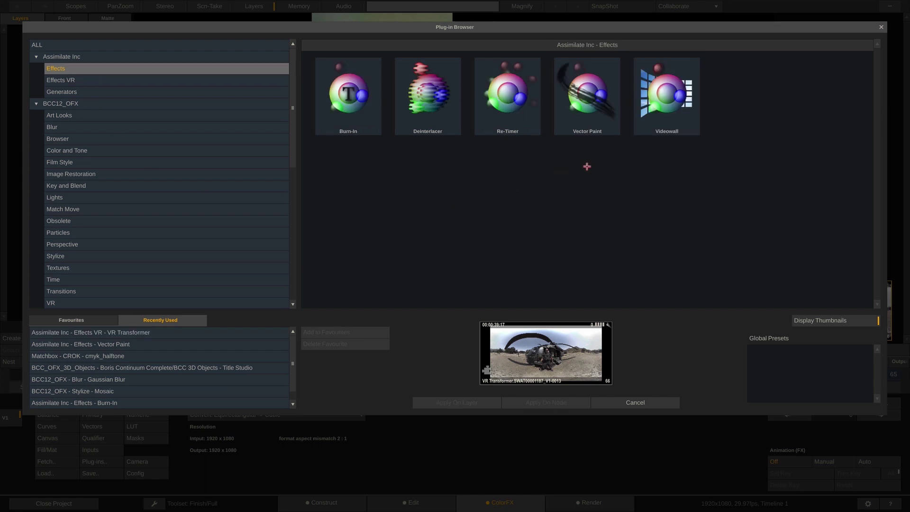
left_click(584, 97)
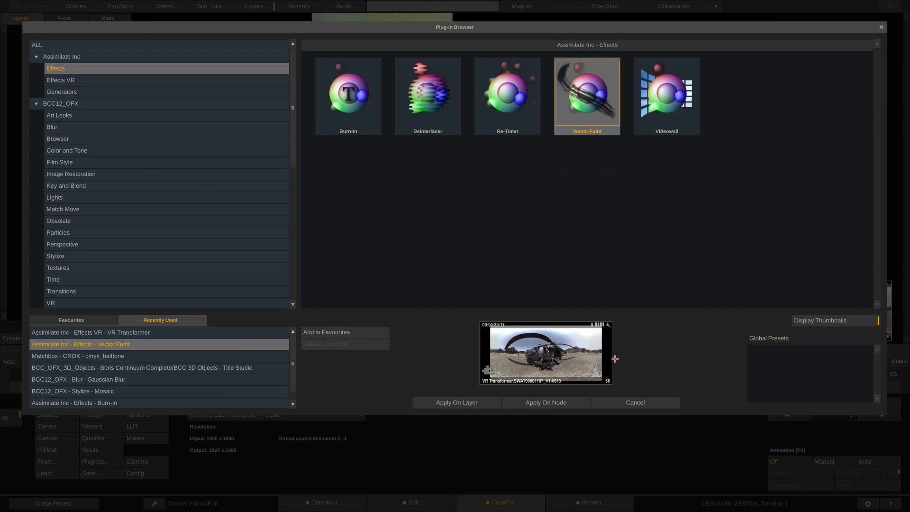
left_click(531, 402)
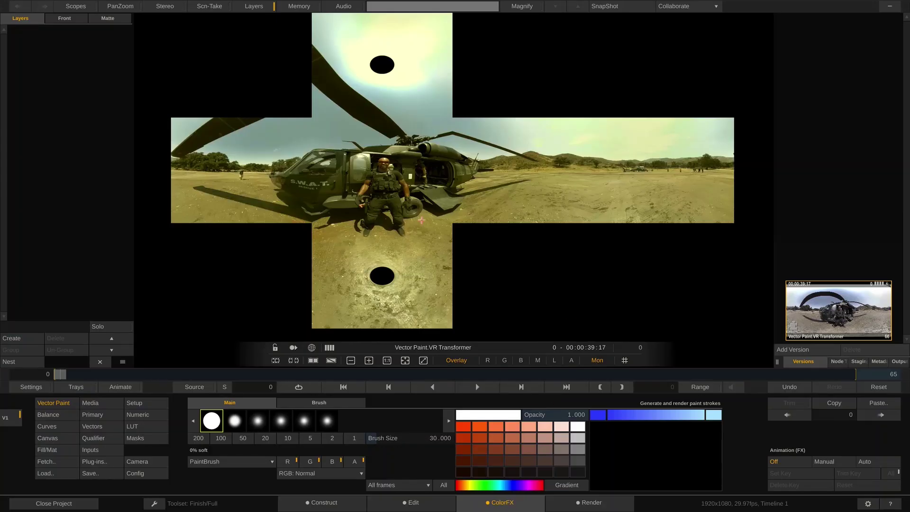
Try a paintbrush stroke on the sky cube face near the black hole and undo it.
scroll(430, 183, "up", 2)
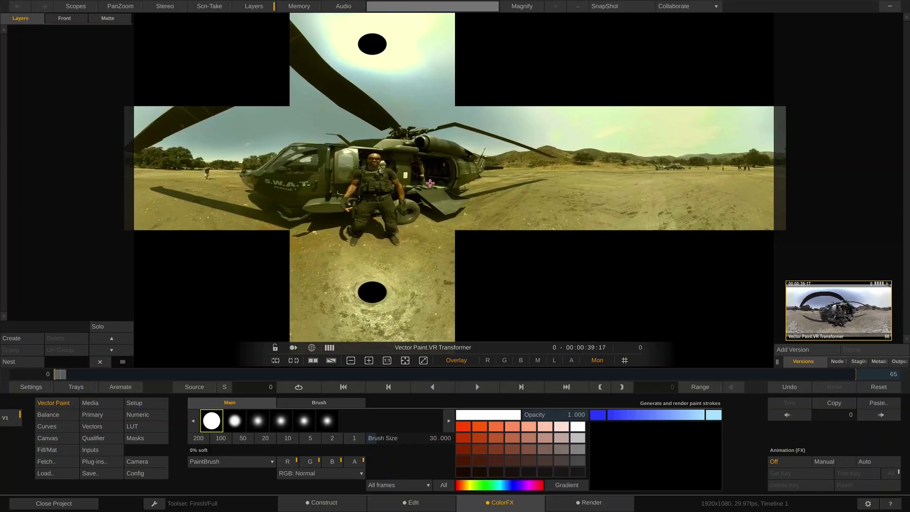
scroll(430, 183, "up", 2)
left_click_drag(430, 183, 463, 346)
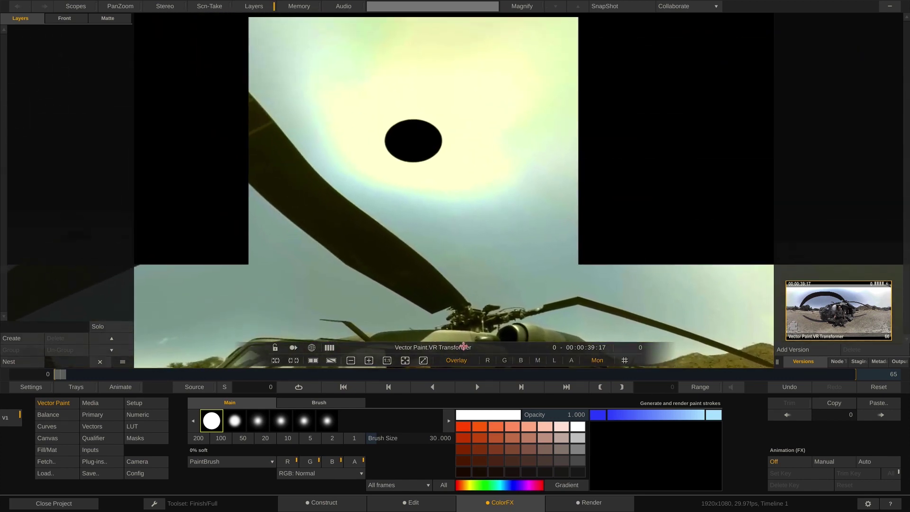
left_click_drag(424, 193, 422, 235)
scroll(462, 232, "up", 1)
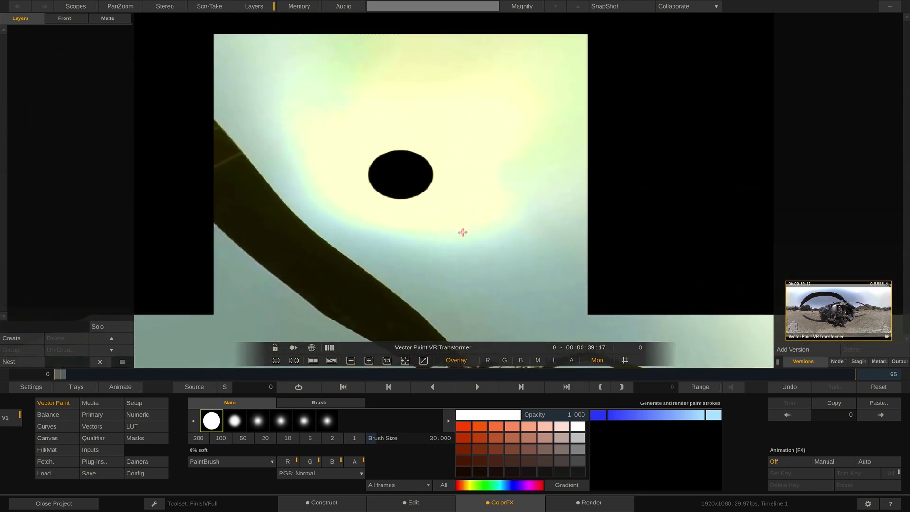
scroll(463, 232, "up", 2)
mouse_move(429, 211)
left_mouse_down()
mouse_move(458, 236)
mouse_move(477, 218)
mouse_move(447, 226)
mouse_move(419, 168)
mouse_move(348, 130)
mouse_move(365, 107)
mouse_move(524, 257)
left_mouse_up()
key("ctrl+z")
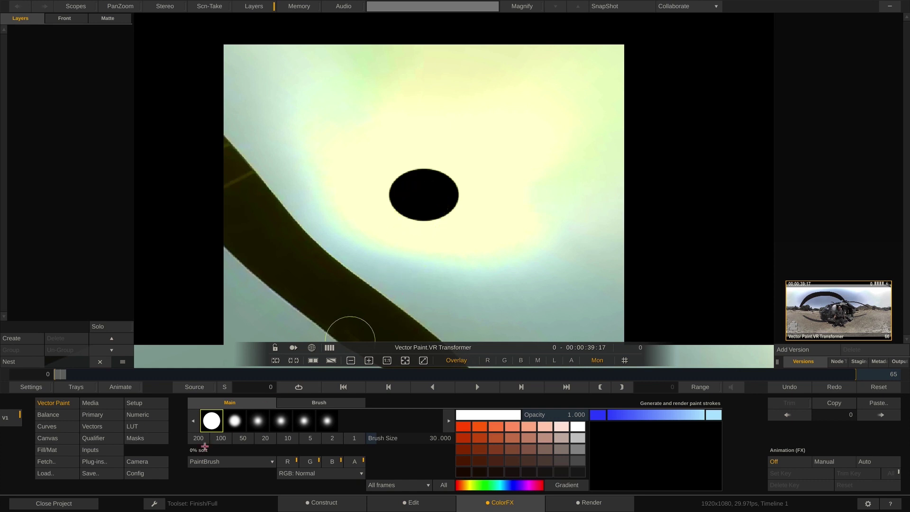
Set Vector Paint to Clone and cover the black hole in the sky face with nearby sky, retouching at frame 2.
left_click(254, 460)
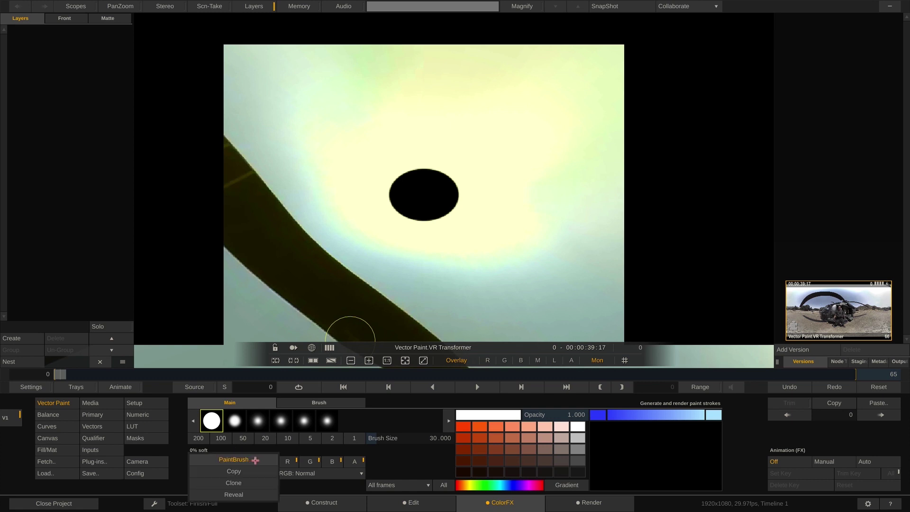
left_click(250, 482)
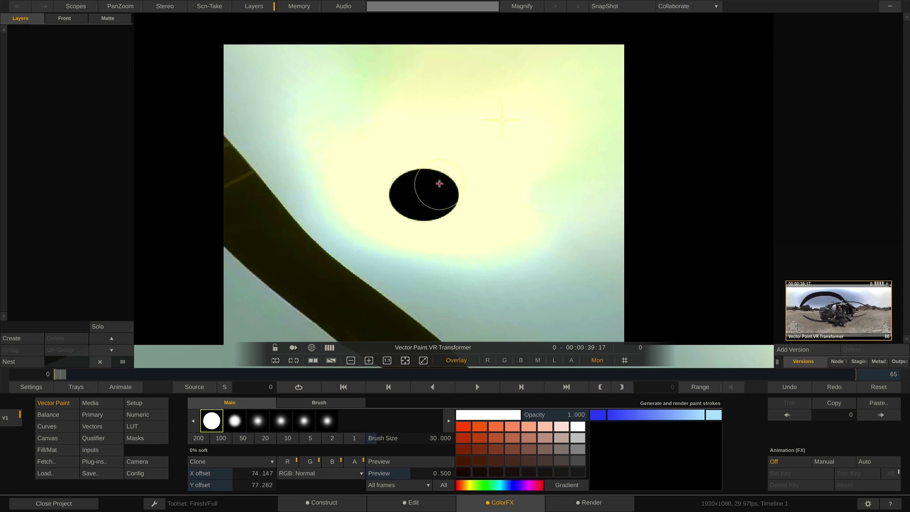
mouse_move(438, 182)
left_mouse_down()
mouse_move(416, 179)
mouse_move(407, 193)
mouse_move(432, 201)
left_mouse_up()
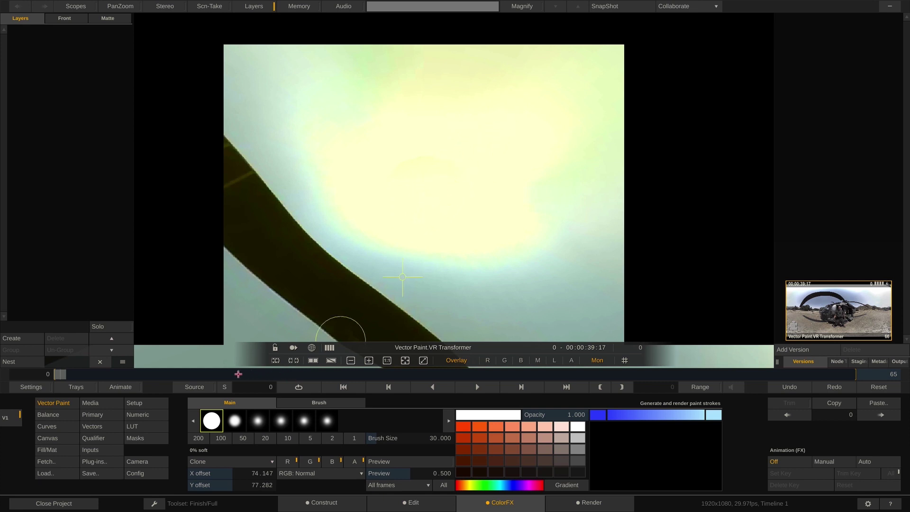
mouse_move(169, 374)
left_mouse_down()
mouse_move(187, 364)
mouse_move(172, 365)
left_mouse_up()
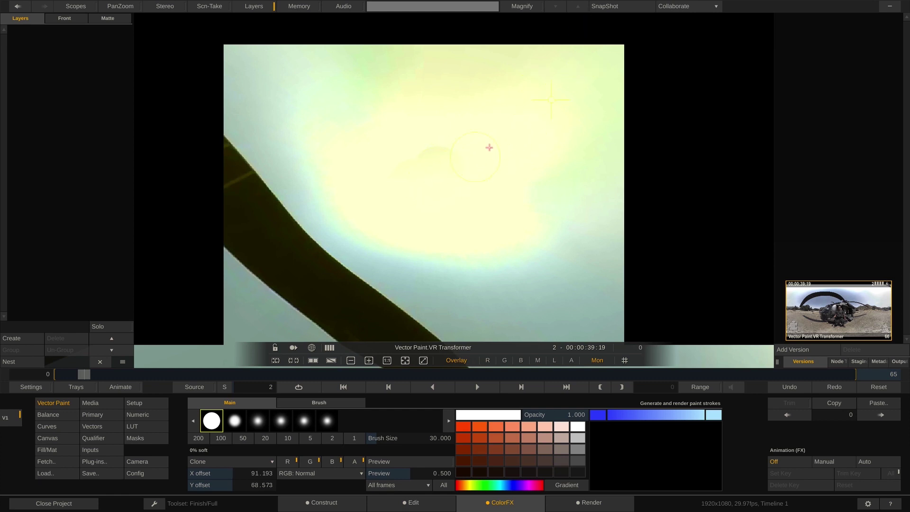
left_click_drag(489, 147, 446, 166)
Clone nearby dirt onto the right rim of the ground face's black hole using the 20% soft brush at size 15.150.
left_click_drag(478, 273, 496, 88)
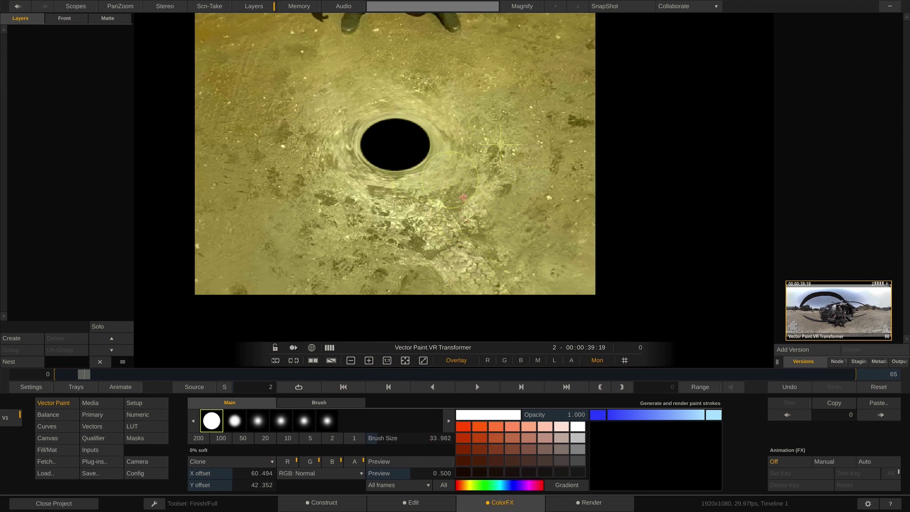
left_click(510, 245, "ctrl")
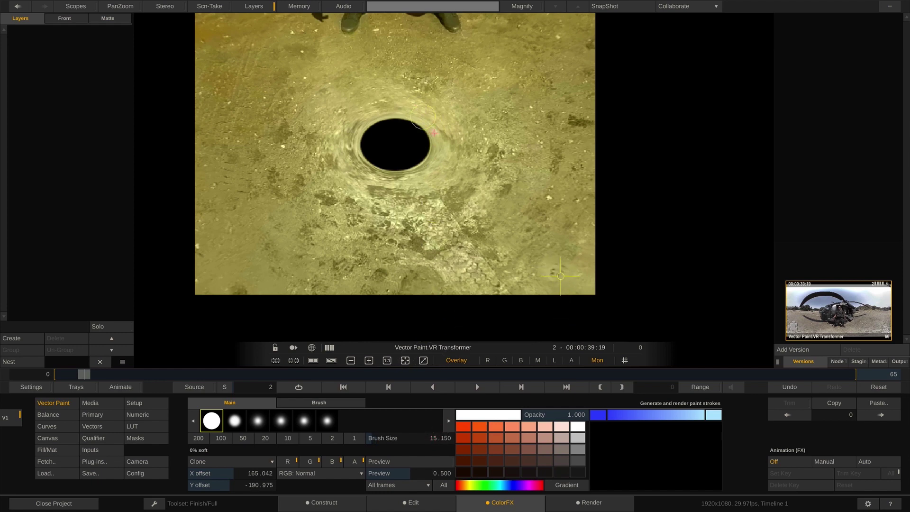
left_click(458, 155, "ctrl")
mouse_move(452, 152)
left_mouse_down()
mouse_move(456, 215)
mouse_move(453, 147)
mouse_move(467, 152)
mouse_move(455, 131)
left_mouse_up()
key("ctrl+z")
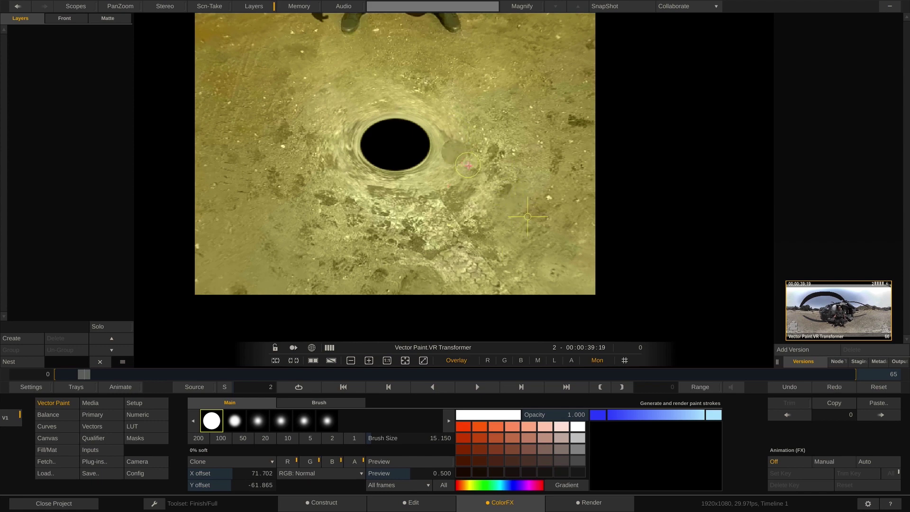
left_click(234, 421)
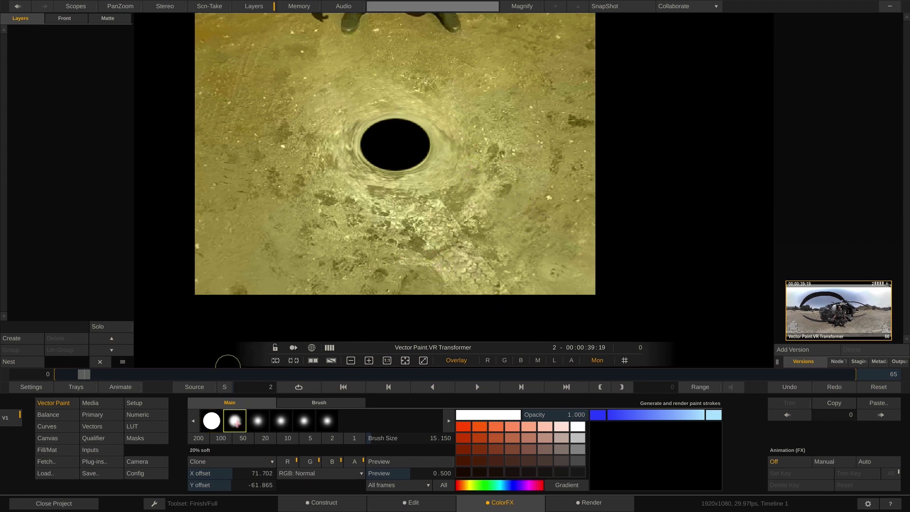
mouse_move(457, 163)
left_mouse_down()
mouse_move(448, 160)
mouse_move(452, 139)
left_mouse_up()
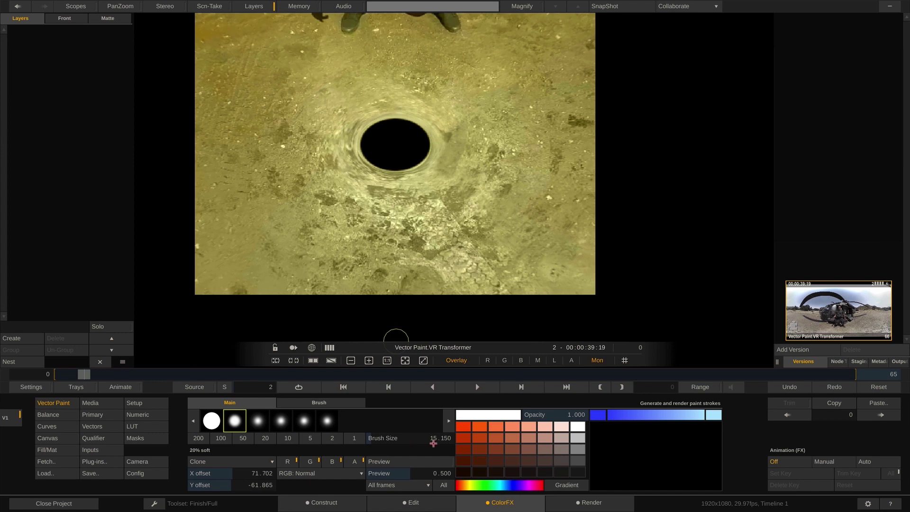
Set the clone brush size to 33.273 and cover the ground face's black hole with dirt sampled from both sides.
left_click_drag(436, 440, 440, 433)
mouse_move(540, 212)
left_mouse_down()
mouse_move(486, 175)
mouse_move(526, 199)
mouse_move(516, 209)
mouse_move(496, 178)
left_mouse_up()
mouse_move(432, 144)
left_mouse_down()
mouse_move(412, 151)
mouse_move(419, 78)
mouse_move(429, 118)
mouse_move(488, 71)
mouse_move(473, 99)
mouse_move(453, 119)
mouse_move(446, 110)
mouse_move(449, 137)
mouse_move(500, 190)
left_mouse_up()
left_click(260, 109, "ctrl")
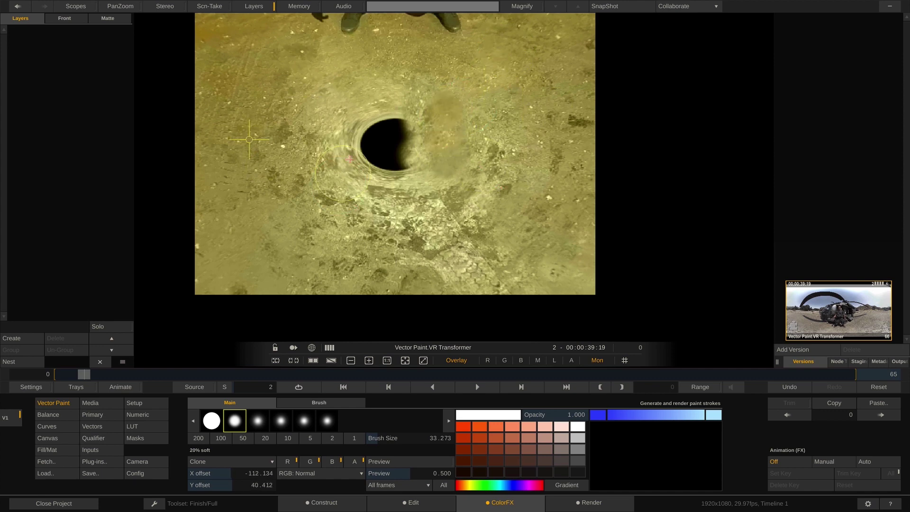
mouse_move(374, 146)
left_mouse_down()
mouse_move(352, 125)
mouse_move(325, 131)
mouse_move(366, 193)
mouse_move(378, 182)
mouse_move(371, 148)
mouse_move(387, 135)
mouse_move(395, 166)
mouse_move(409, 161)
mouse_move(375, 120)
mouse_move(374, 105)
mouse_move(390, 104)
mouse_move(431, 144)
mouse_move(408, 147)
left_mouse_up()
Clone cracked earth from below through the patched area and blend its dark blotches with surrounding dirt.
left_click(385, 262, "ctrl")
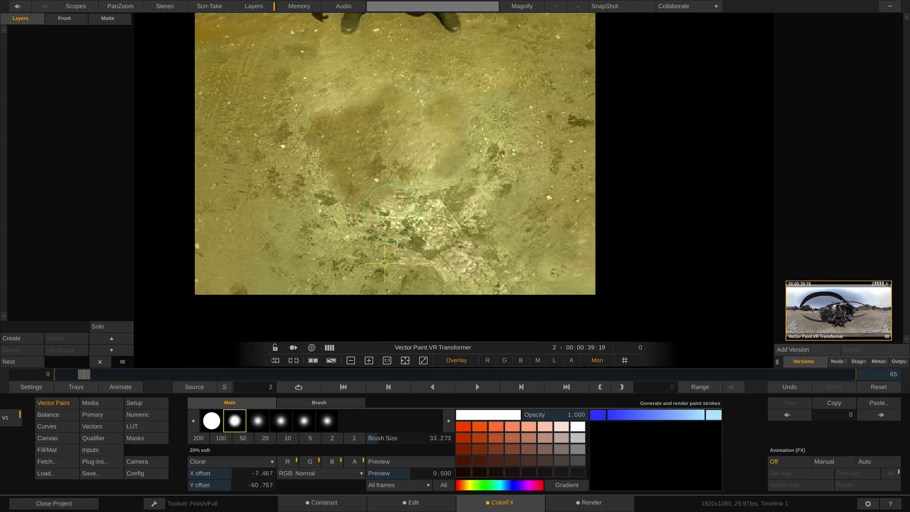
mouse_move(370, 216)
left_mouse_down()
mouse_move(381, 205)
mouse_move(443, 198)
mouse_move(409, 192)
mouse_move(405, 206)
mouse_move(443, 217)
mouse_move(398, 206)
mouse_move(428, 232)
mouse_move(377, 144)
mouse_move(369, 164)
mouse_move(362, 146)
mouse_move(437, 231)
left_mouse_up()
left_click(454, 225, "ctrl")
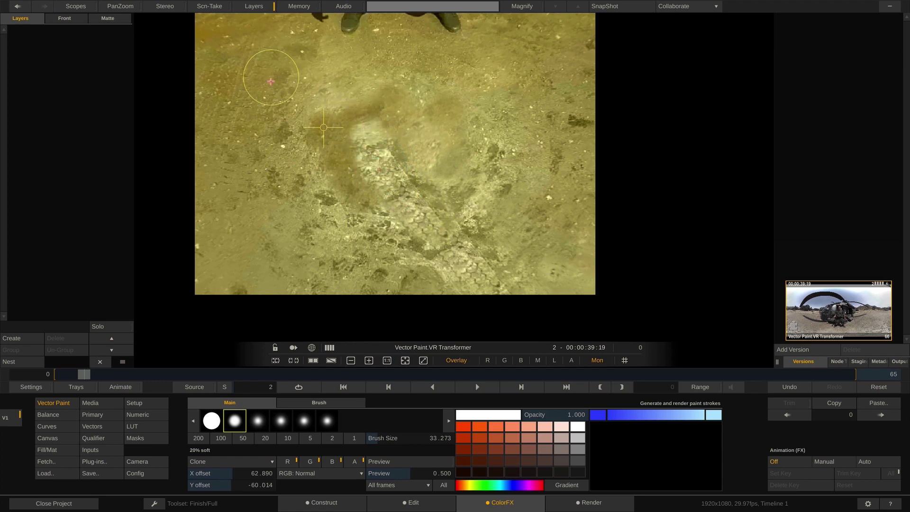
left_click_drag(216, 33, 251, 67)
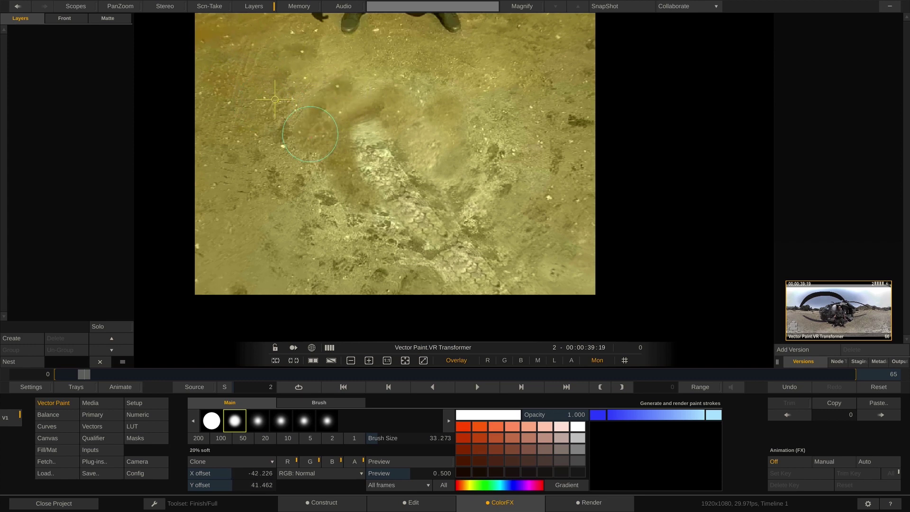
mouse_move(371, 107)
left_mouse_down()
mouse_move(337, 114)
mouse_move(335, 89)
mouse_move(309, 136)
mouse_move(347, 231)
mouse_move(360, 236)
mouse_move(302, 112)
left_mouse_up()
mouse_move(547, 103)
left_mouse_down()
mouse_move(499, 143)
mouse_move(450, 112)
mouse_move(463, 191)
left_mouse_up()
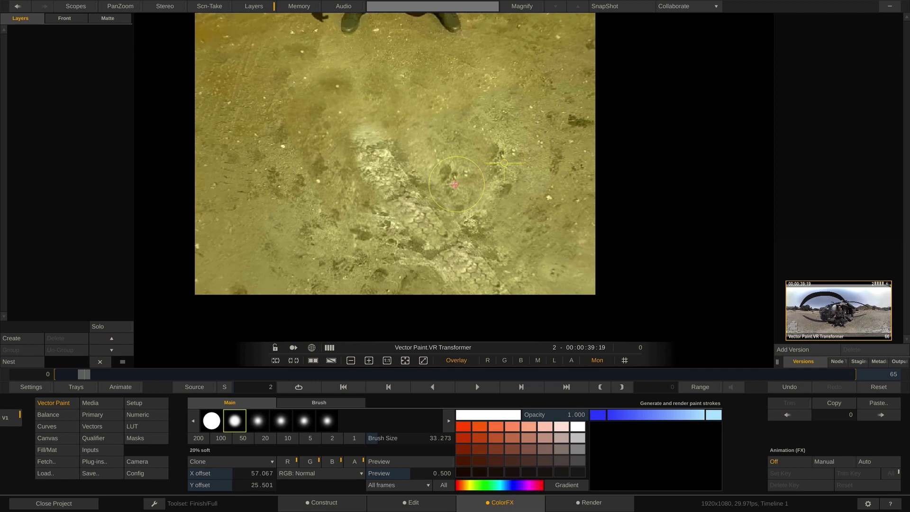
Apply the Assimilate VR Transformer effect as a node on top of Vector Paint and set its conversion to Cubic -> Equirectangular.
scroll(455, 185, "down", 6)
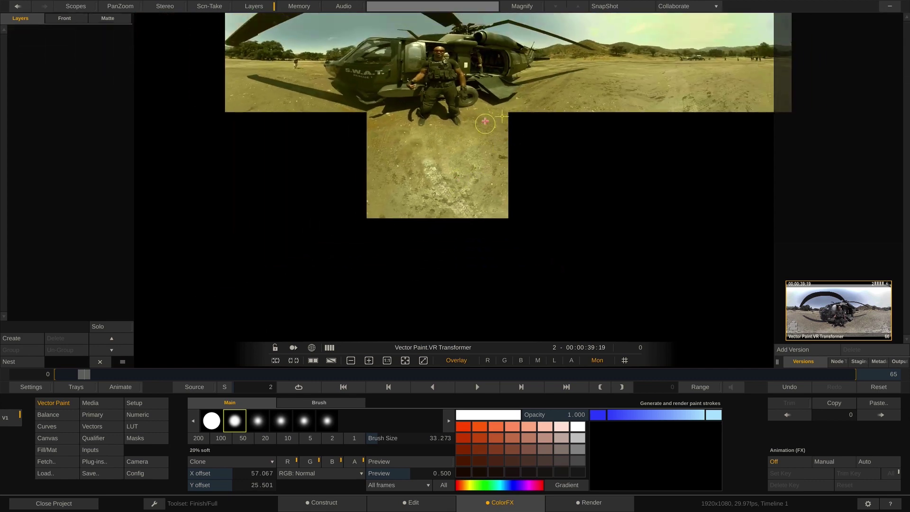
mouse_move(450, 113)
left_mouse_down()
mouse_move(418, 235)
mouse_move(406, 235)
left_mouse_up()
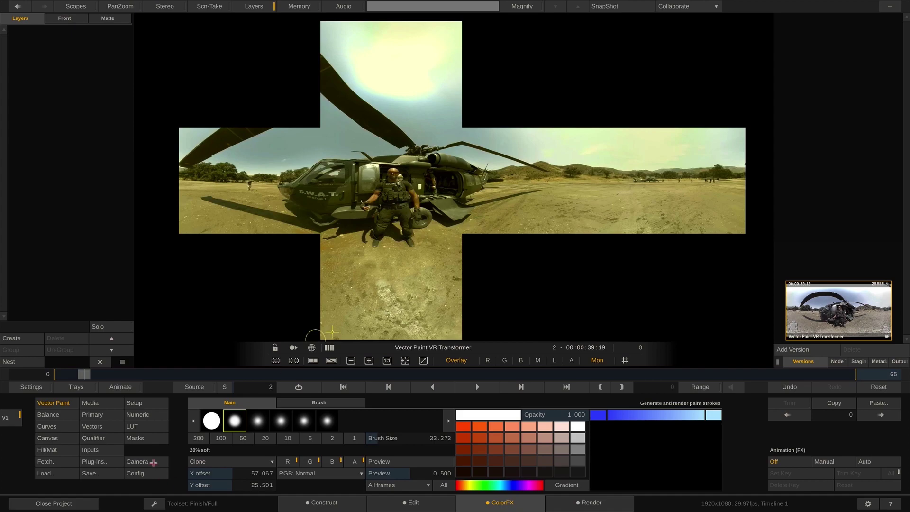
left_click(102, 460)
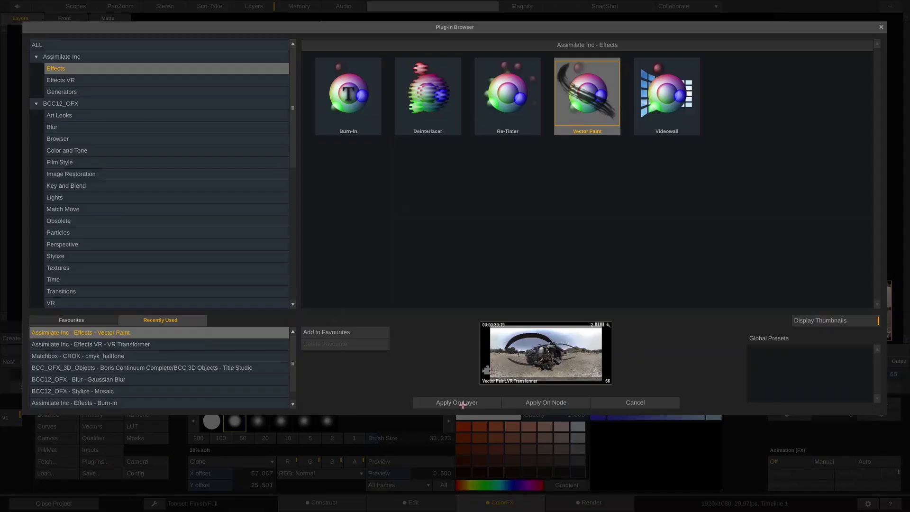
left_click(76, 80)
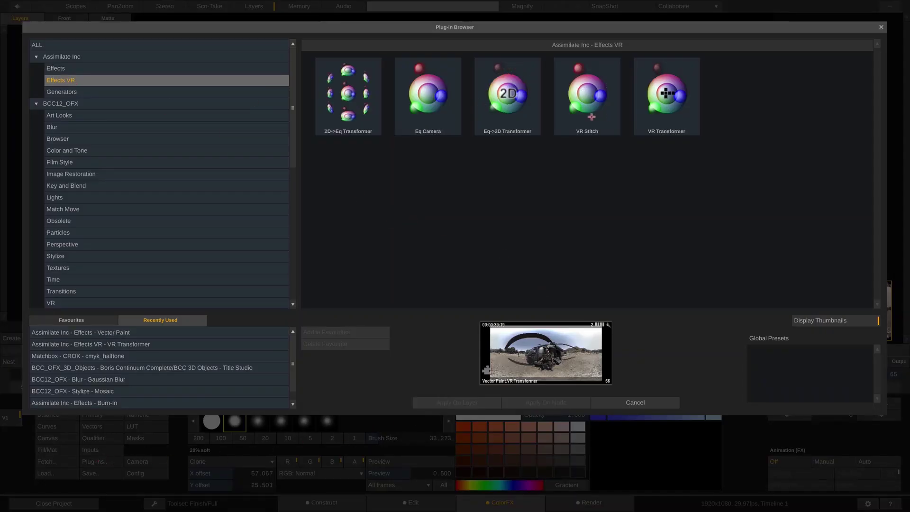
left_click(666, 100)
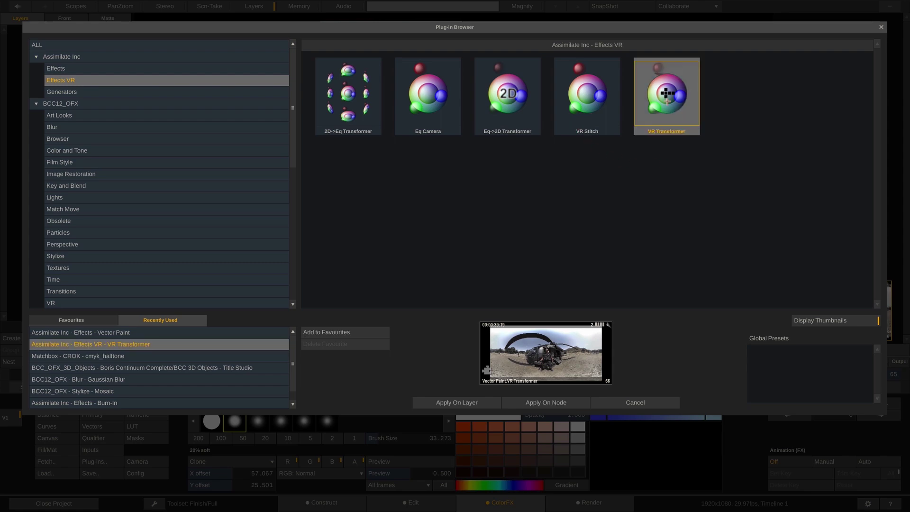
left_click(537, 403)
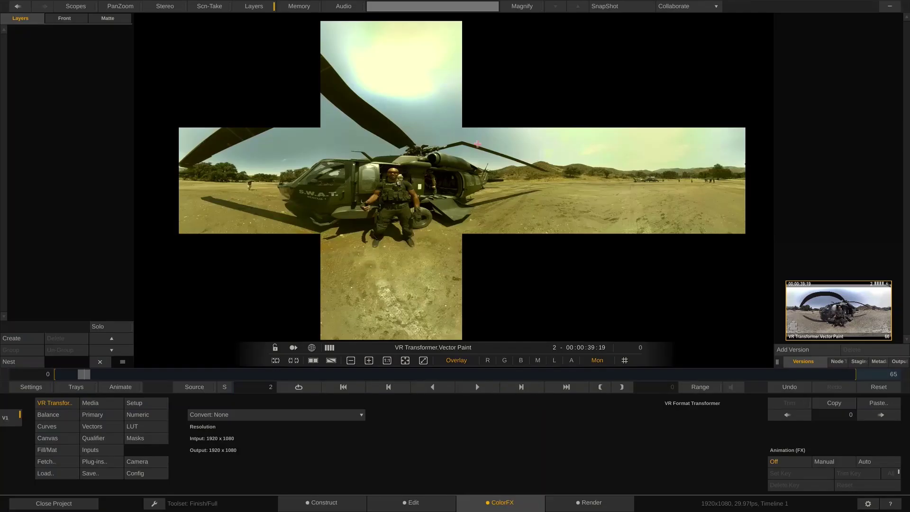
left_click(279, 415)
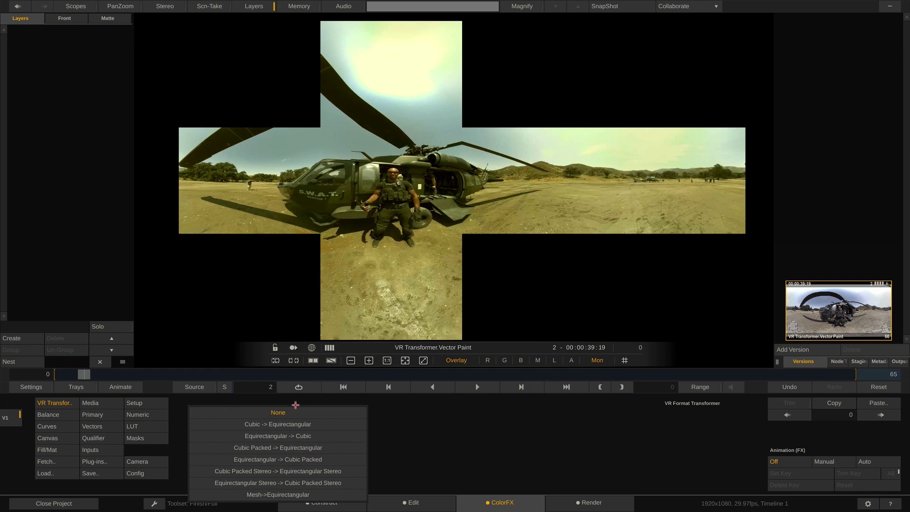
left_click(290, 424)
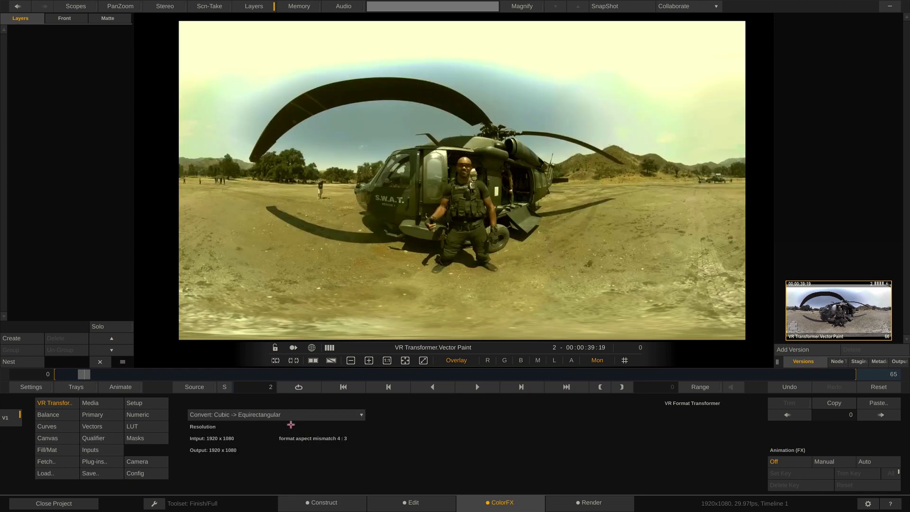
Scrub and play back Timeline 1 to check the painted equirectangular shot across its frames.
key("ctrl+r")
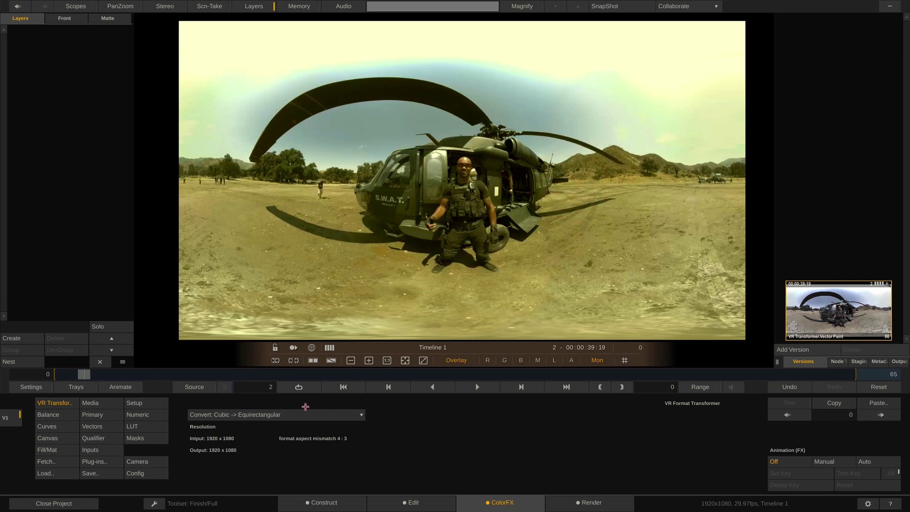
left_click_drag(313, 375, 71, 374)
key("space")
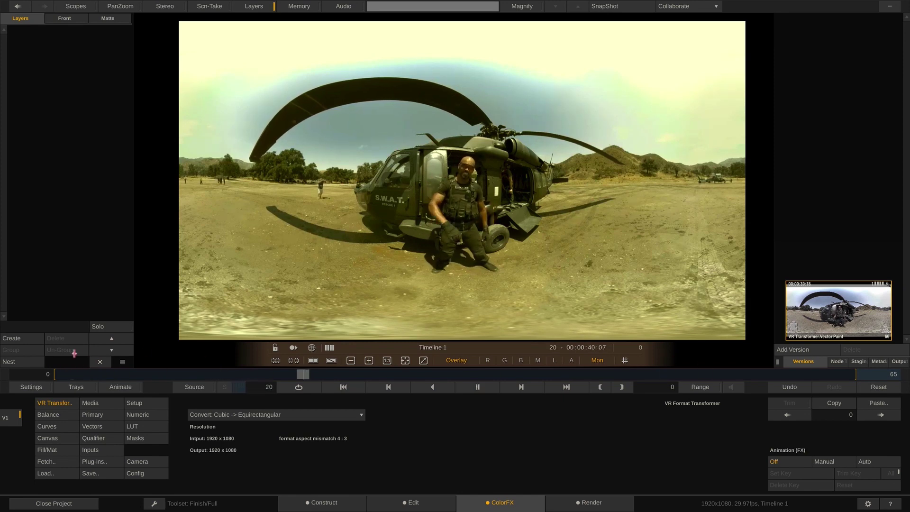
key("space")
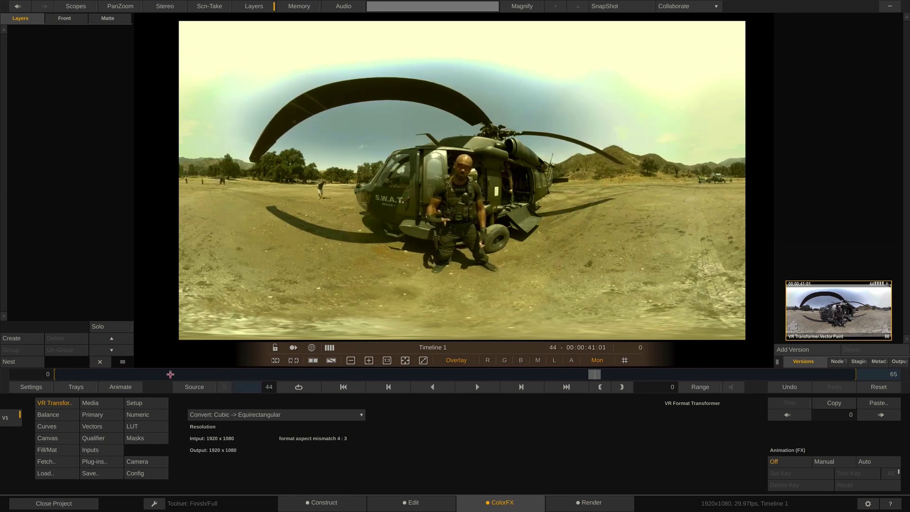
Inspect the painted sky and ground around the helicopter in the Edit module's 360 spherical view, then switch that view off.
left_click(422, 499)
left_click(311, 348)
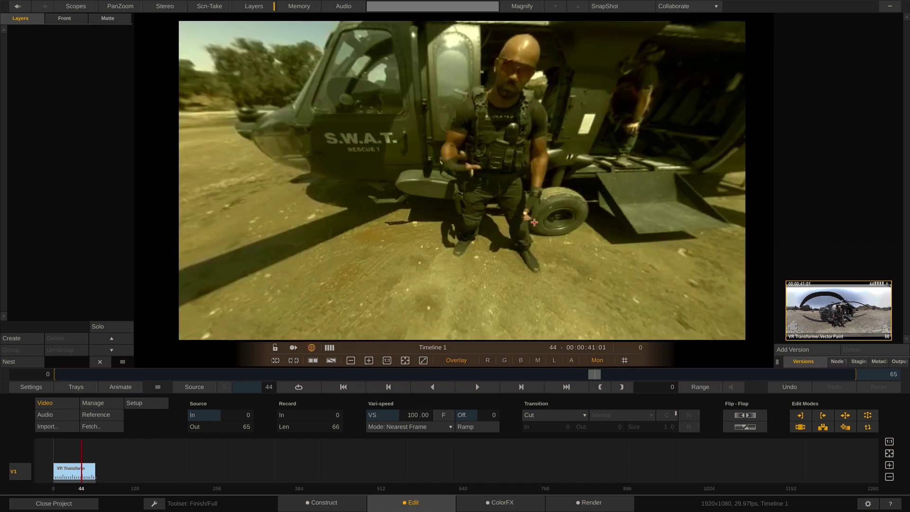
left_click_drag(534, 222, 564, 234)
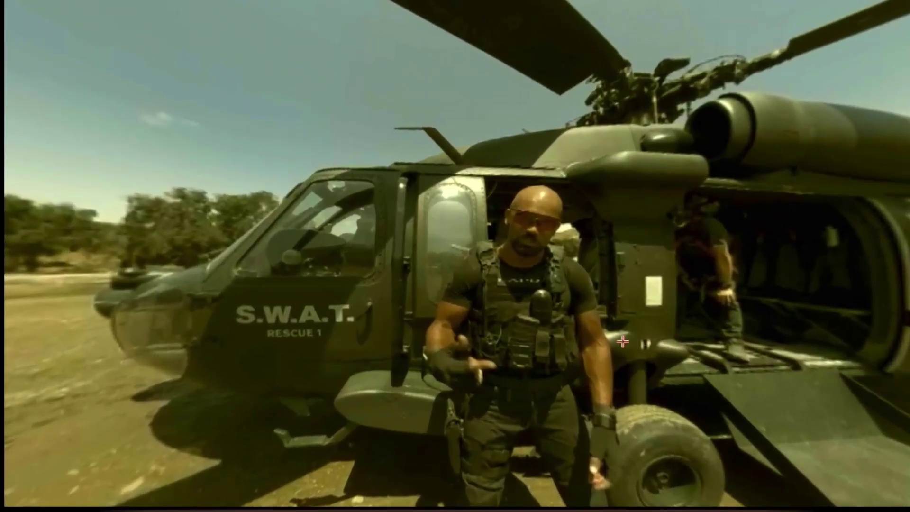
left_click_drag(622, 342, 352, 218)
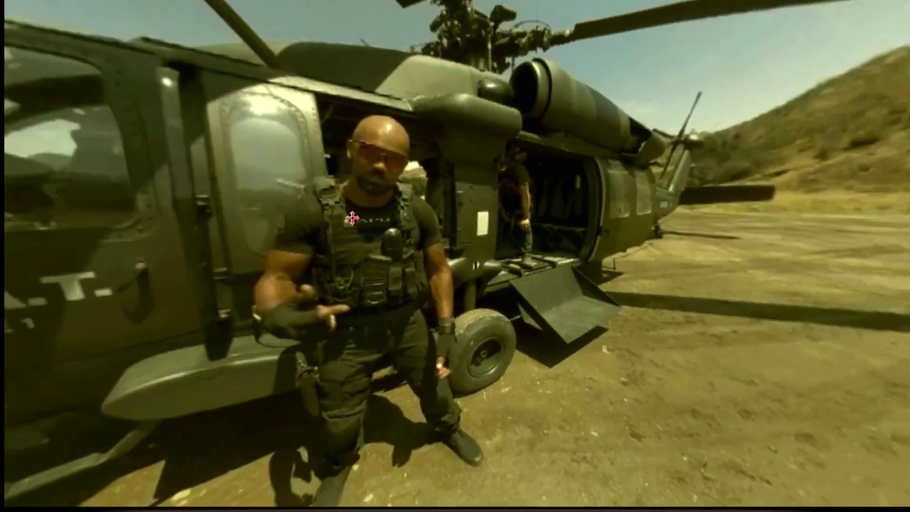
left_click_drag(443, 370, 489, 344)
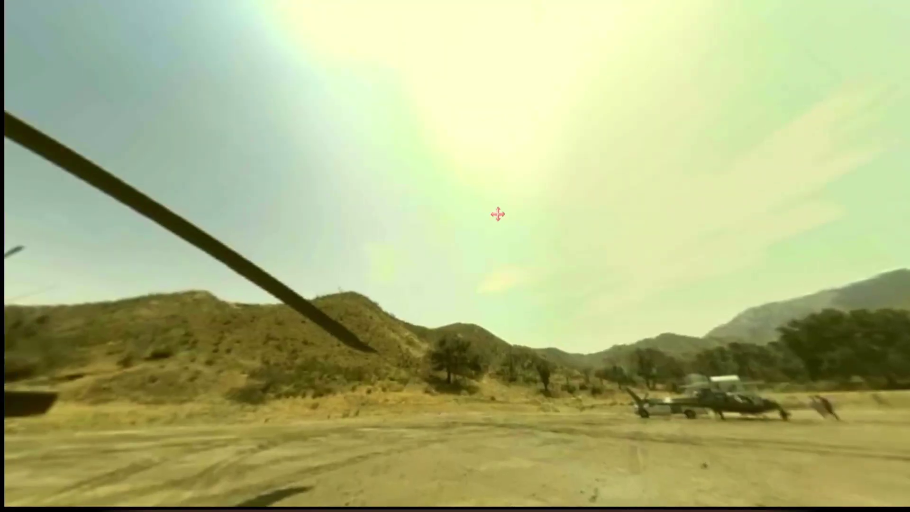
left_click_drag(497, 214, 160, 236)
left_click_drag(608, 342, 446, 308)
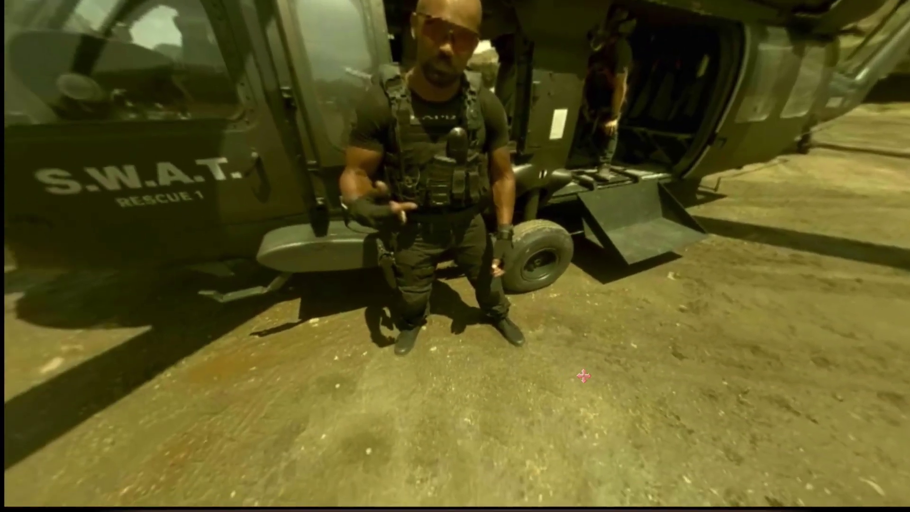
left_click_drag(578, 373, 483, 375)
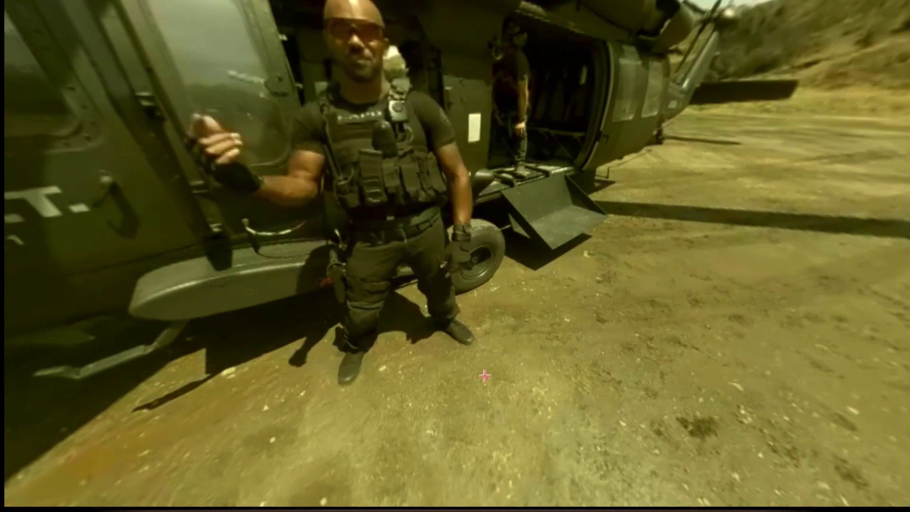
left_click_drag(484, 375, 470, 316)
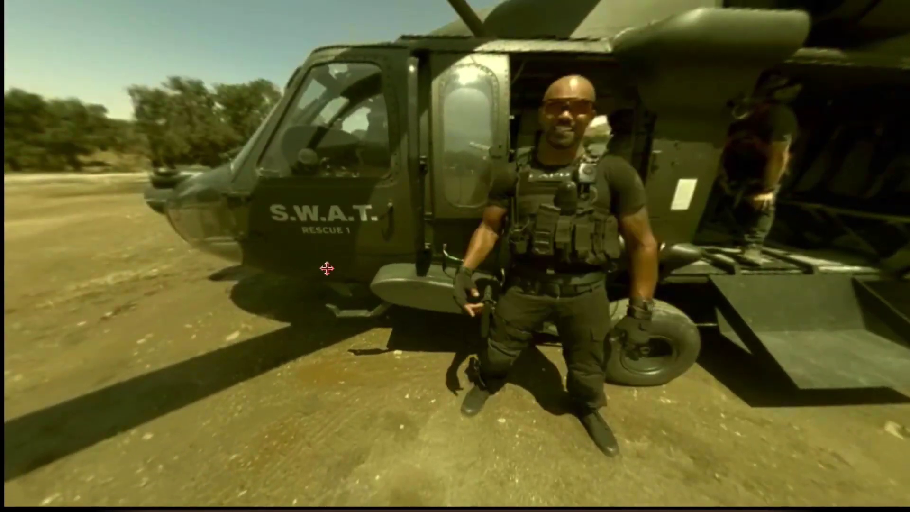
left_click_drag(325, 265, 439, 306)
left_click_drag(630, 304, 422, 298)
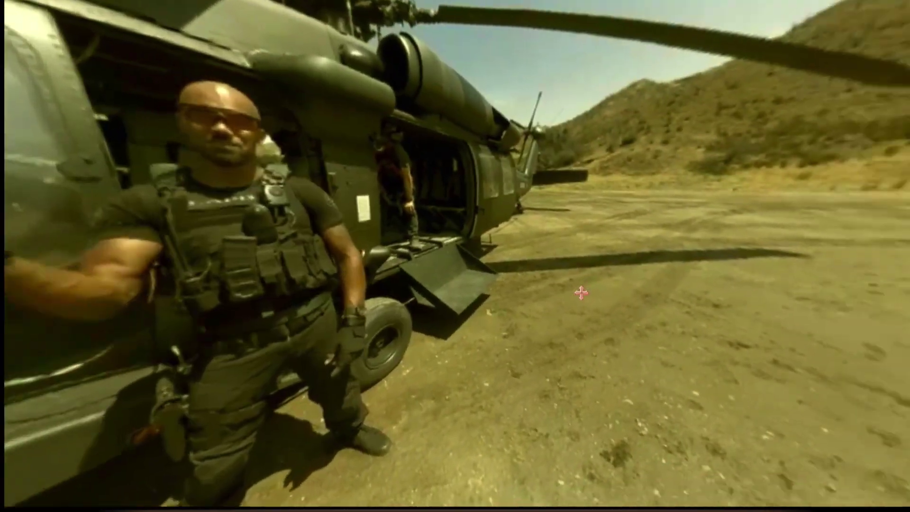
left_click_drag(579, 291, 546, 291)
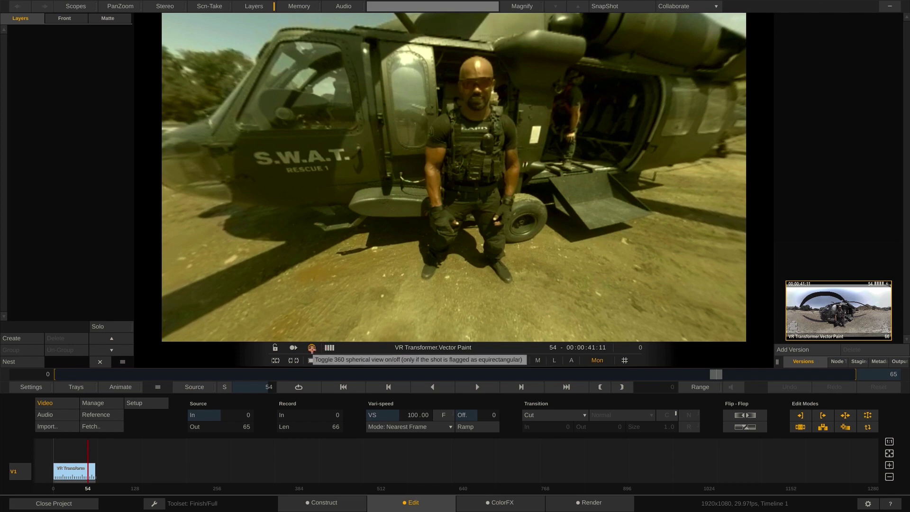
left_click(312, 349)
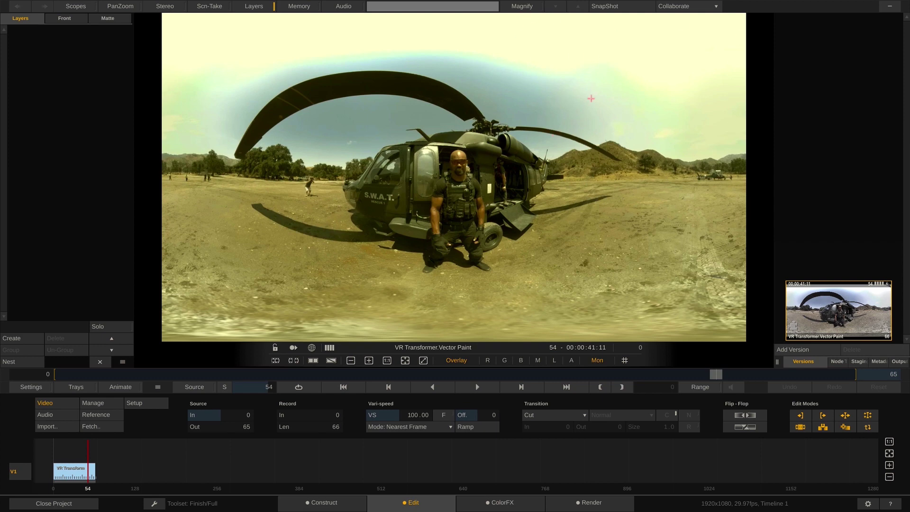
Draw a closed free-form canvas shape in ColorFX around the sky above the hills, extending past the frame's right edge.
left_click(503, 502)
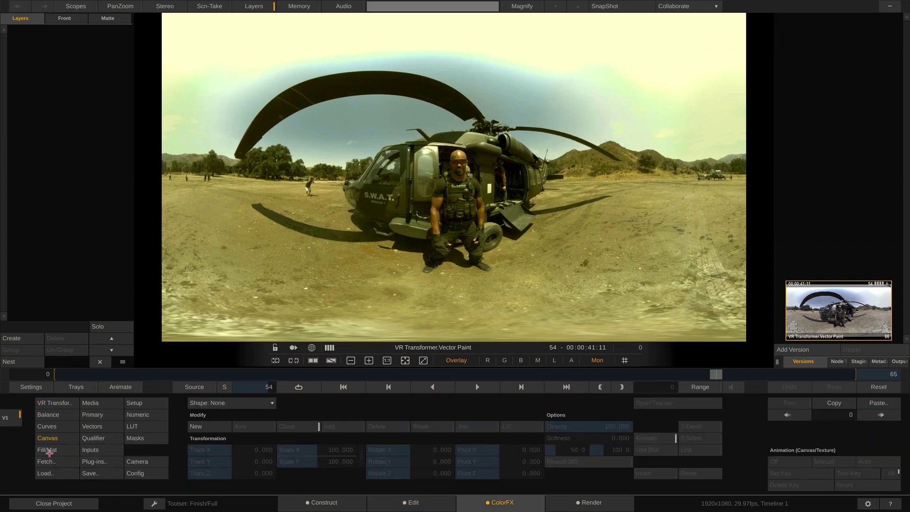
left_click(222, 404)
left_click(226, 413)
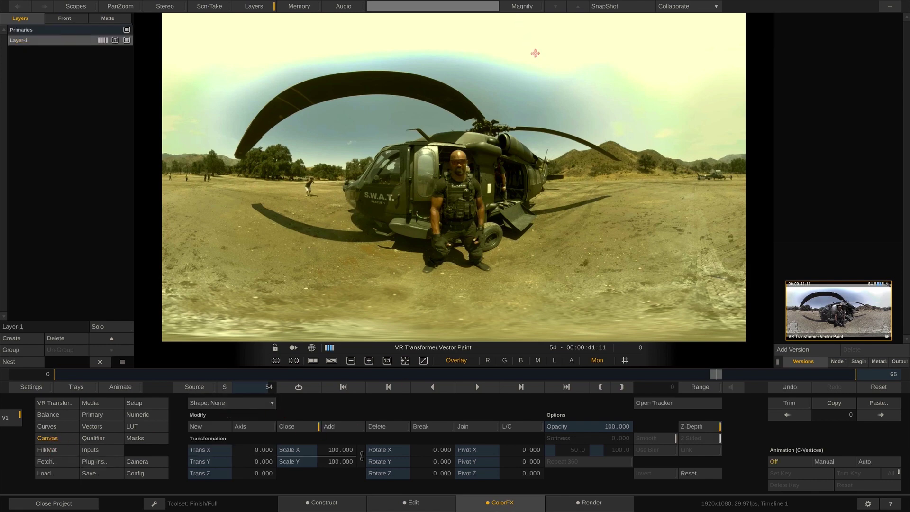
scroll(531, 48, "down", 4)
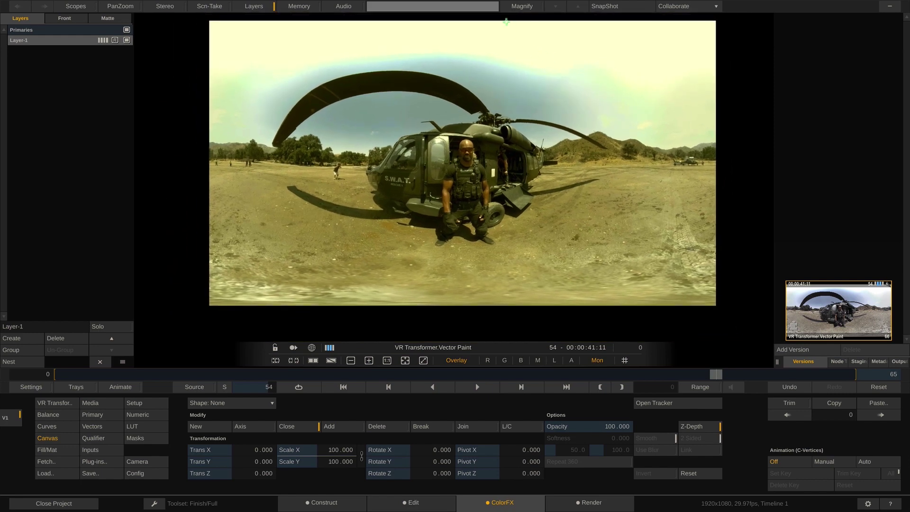
left_click(524, 19)
left_click(534, 138)
left_click(565, 137)
left_click(621, 137)
left_click(709, 140)
left_click(725, 140)
left_click(741, 140)
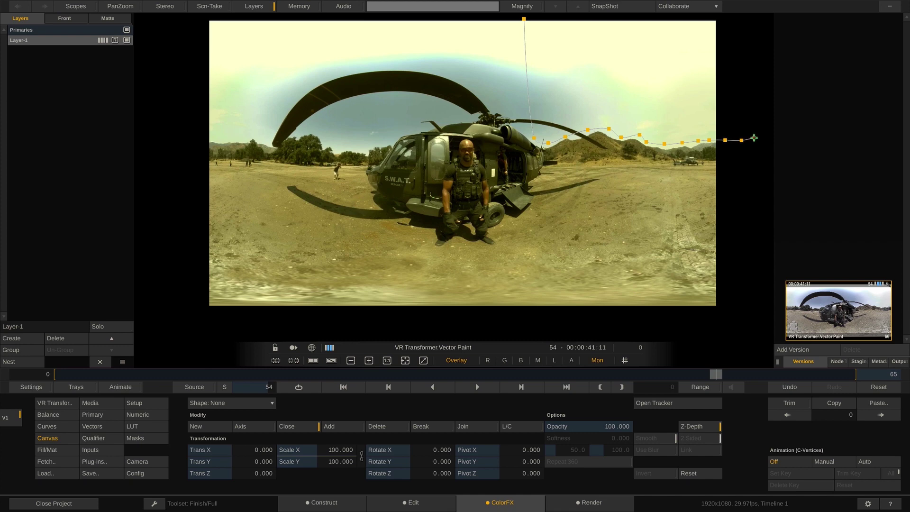
left_click(753, 138)
left_click(765, 139)
left_click(765, 17)
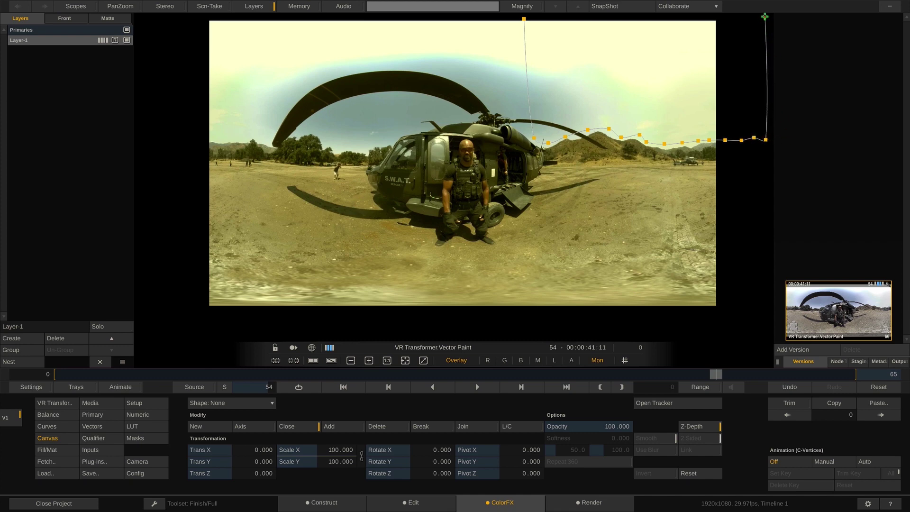
left_click(524, 18)
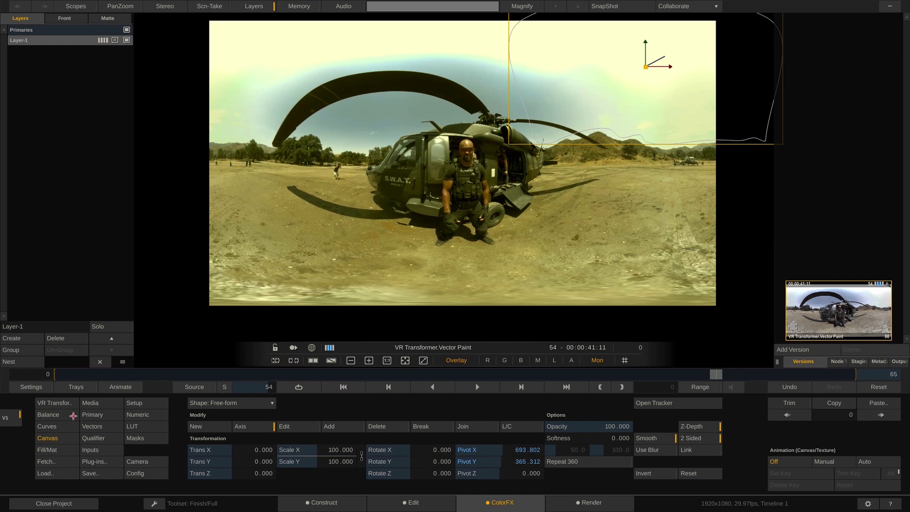
Set the sky layer's Balance offset to red 91.12 and green -42.75, and examine the shape's edge in 360 view.
left_click(52, 416)
left_click_drag(231, 445, 252, 459)
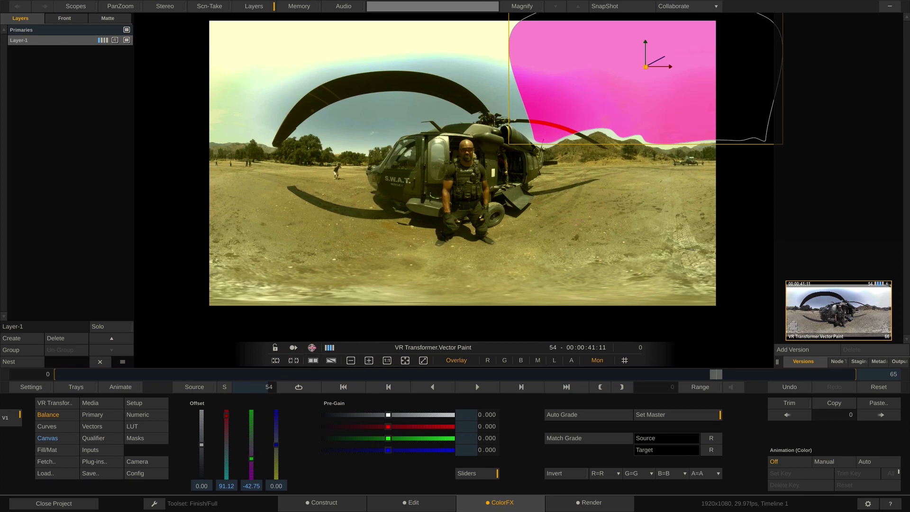
left_click(311, 347)
mouse_move(615, 155)
left_mouse_down()
mouse_move(520, 184)
mouse_move(535, 189)
mouse_move(545, 191)
mouse_move(496, 121)
left_mouse_up()
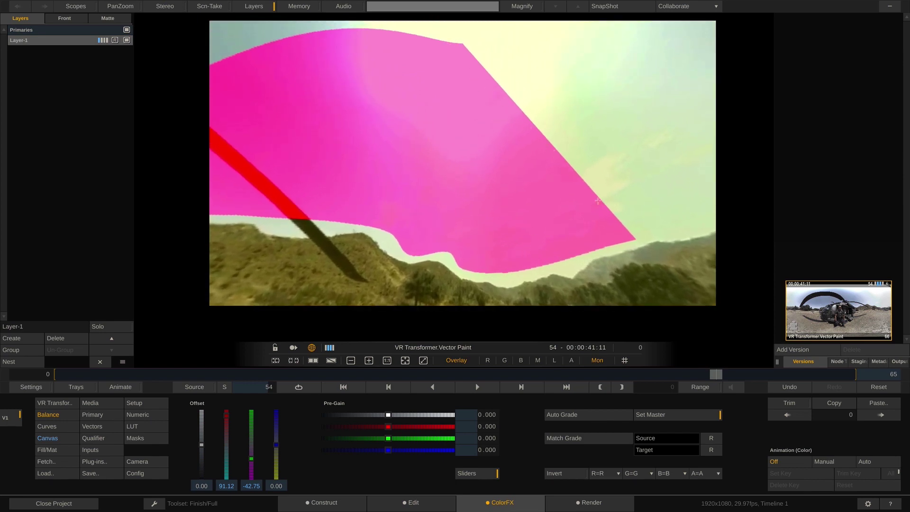
mouse_move(600, 199)
left_mouse_down()
mouse_move(635, 176)
mouse_move(649, 125)
mouse_move(578, 189)
left_mouse_up()
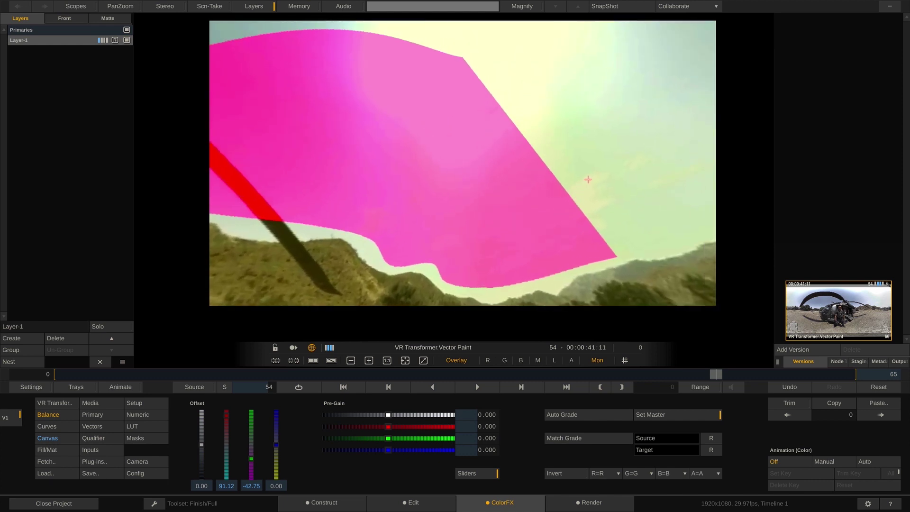
Leave the 360 view and enable Repeat 360 for the free-form sky shape so it wraps across the equirectangular seam.
left_click(312, 347)
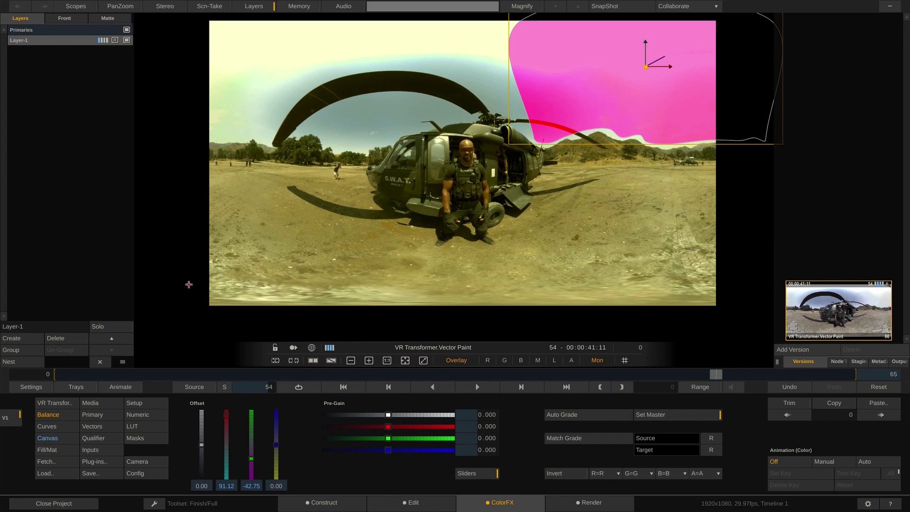
left_click(50, 437)
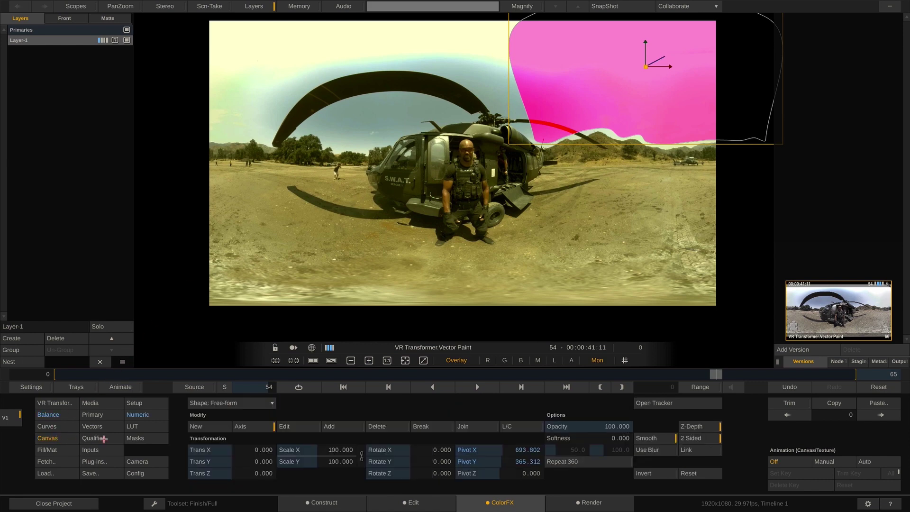
left_click(567, 460)
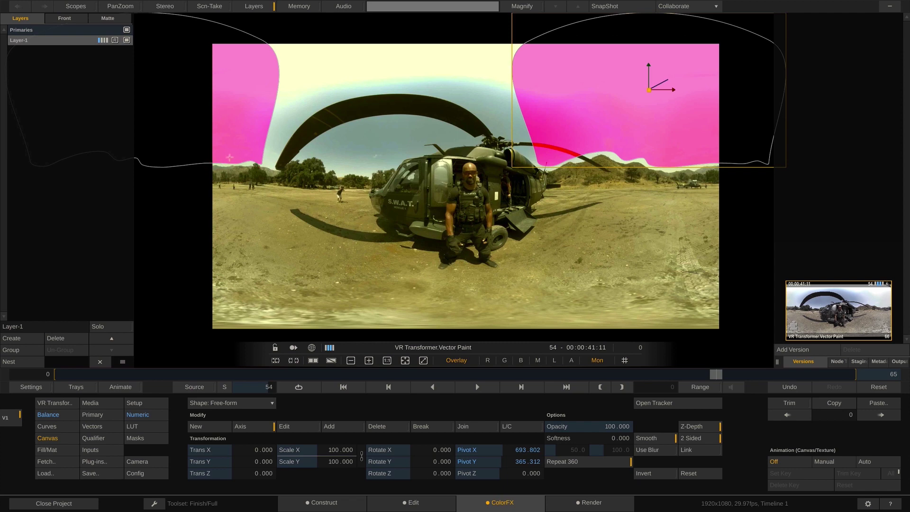
Move the sky shape's outer vertices beyond the frame's right edge farther outward, and examine the wrapped mask in 360 view.
left_click(306, 425)
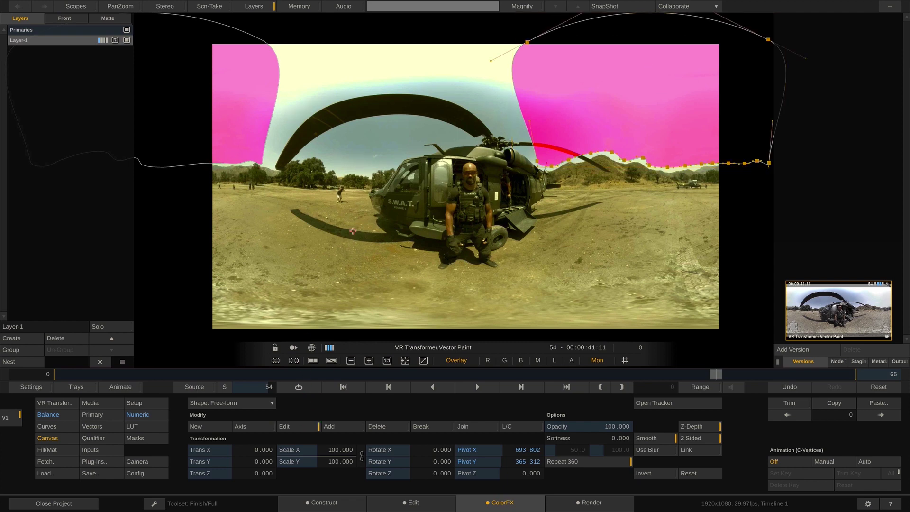
mouse_move(702, 164)
left_mouse_down()
mouse_move(699, 149)
mouse_move(710, 164)
mouse_move(781, 163)
left_mouse_up()
left_click_drag(768, 40, 814, 41)
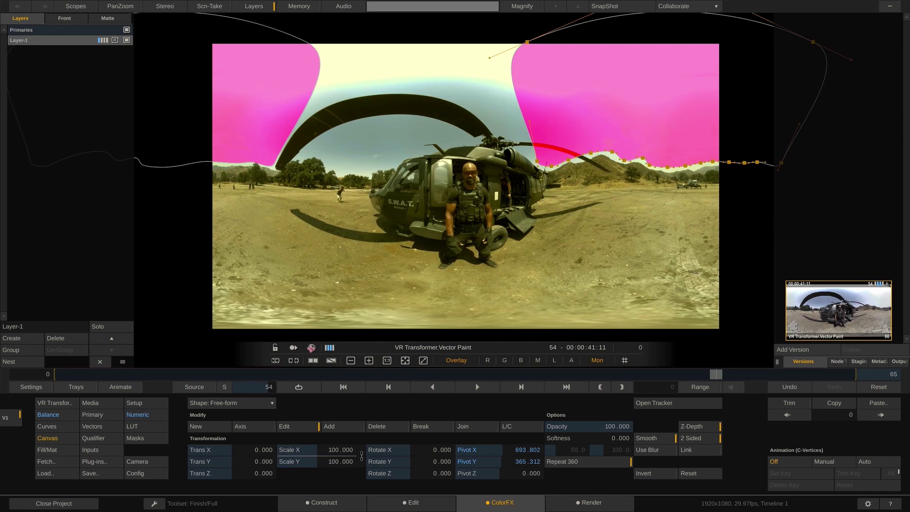
left_click(311, 347)
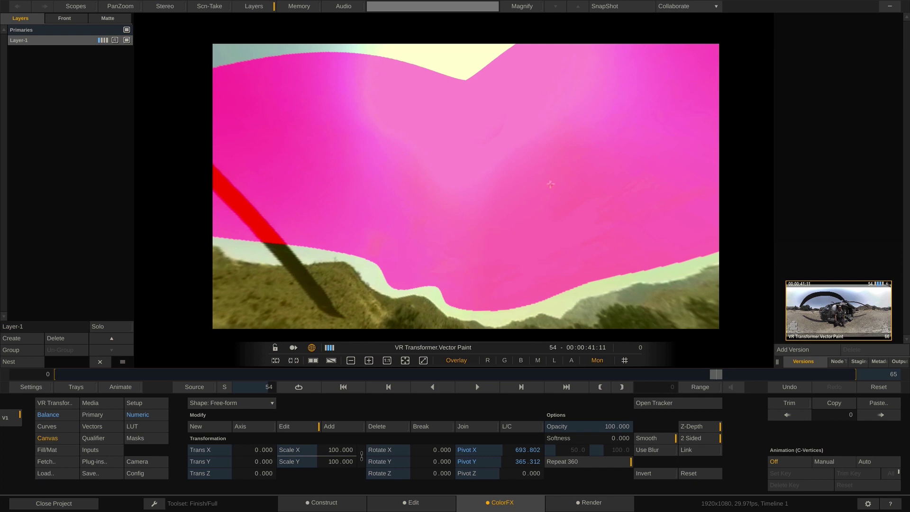
left_click_drag(555, 182, 510, 237)
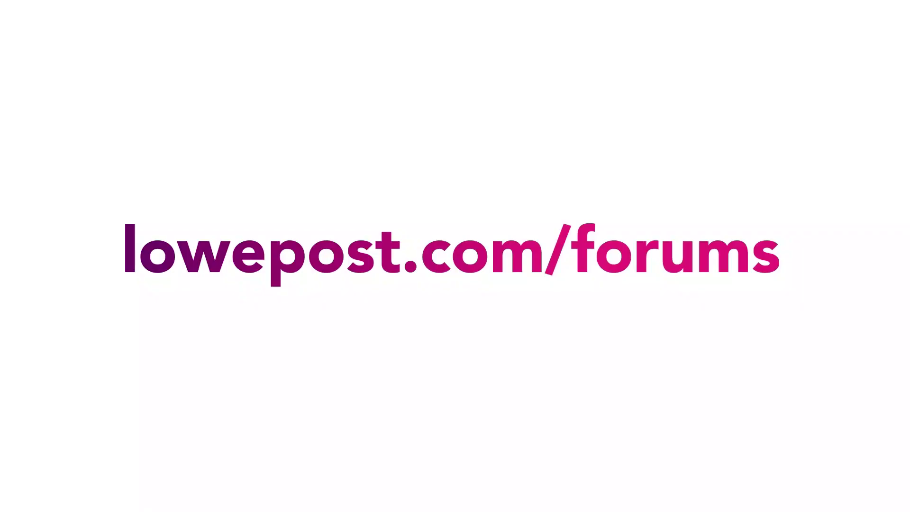